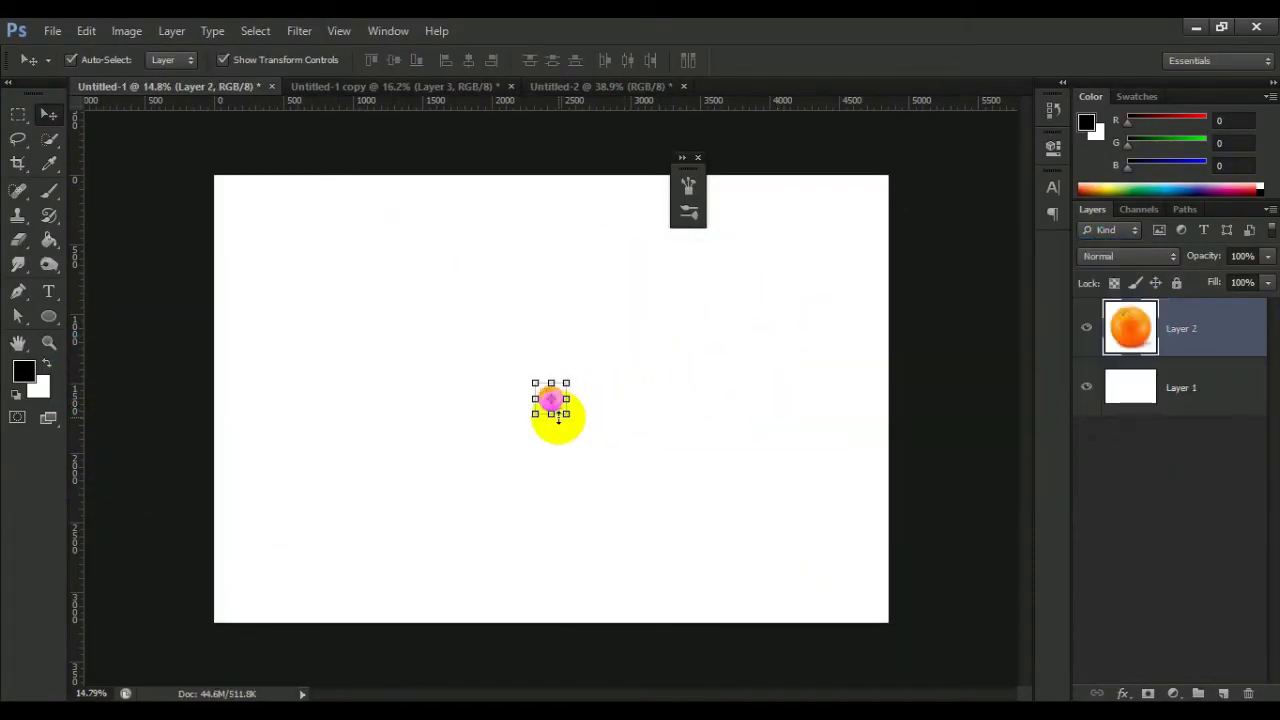
Step: Scale the orange up to fill the canvas, and copy the Coca-Cola can image from Chrome
left_click_drag(568, 413, 768, 556)
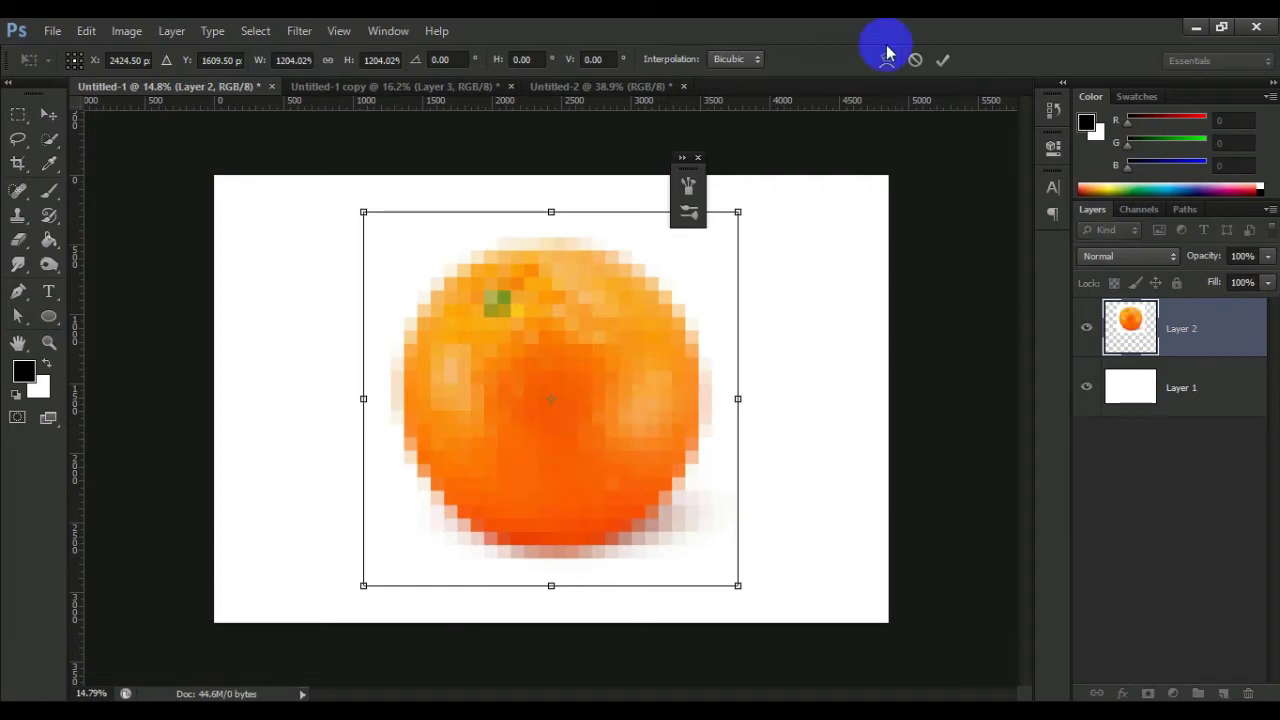
left_click(940, 57)
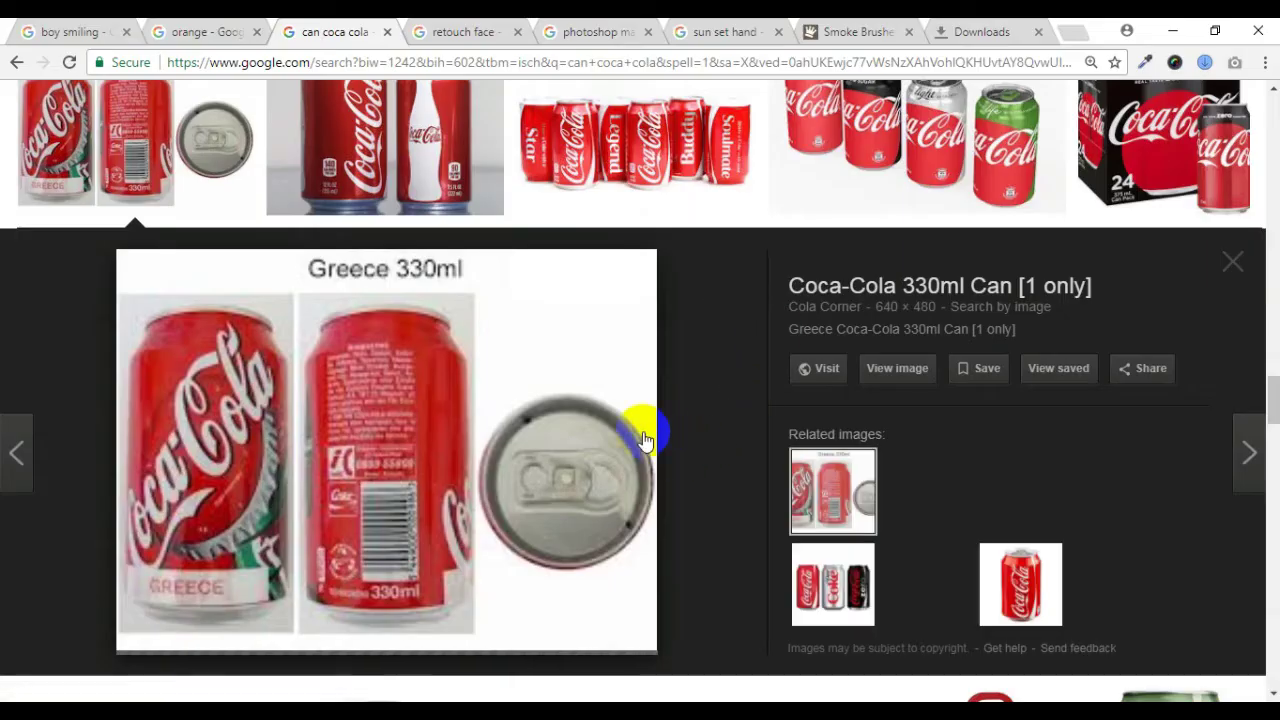
right_click(558, 465)
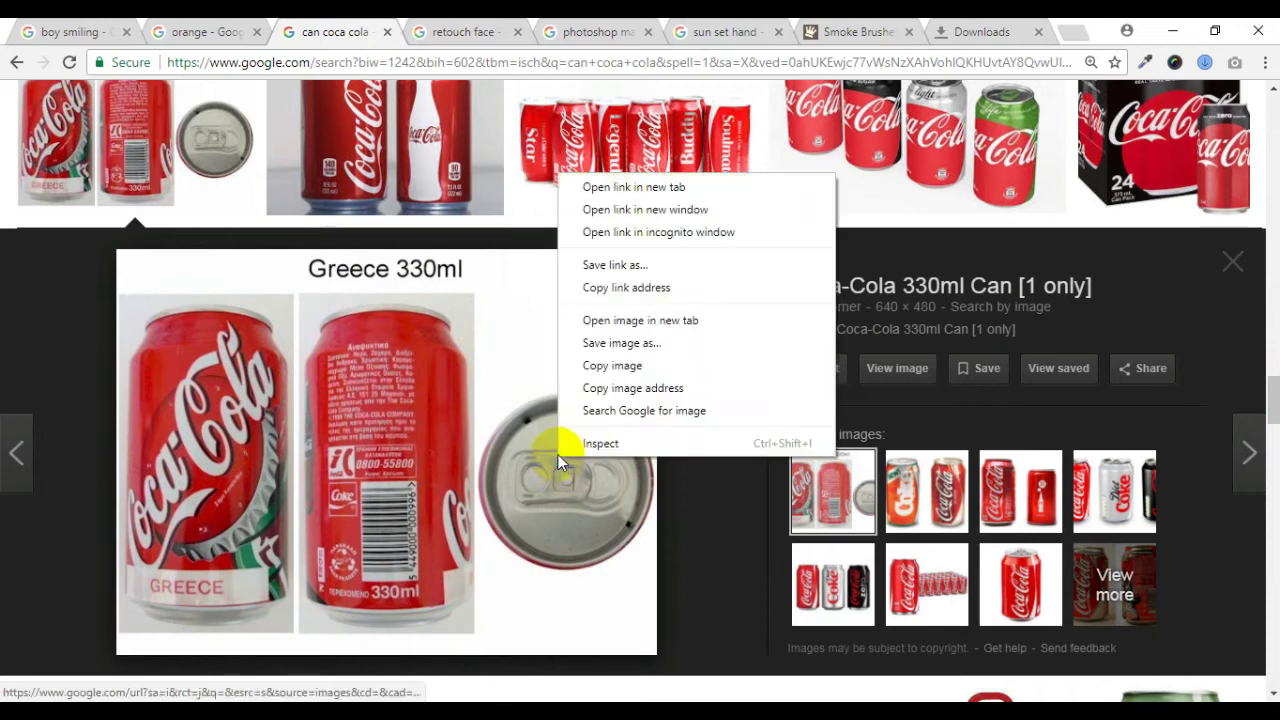
left_click(610, 364)
left_click(450, 695)
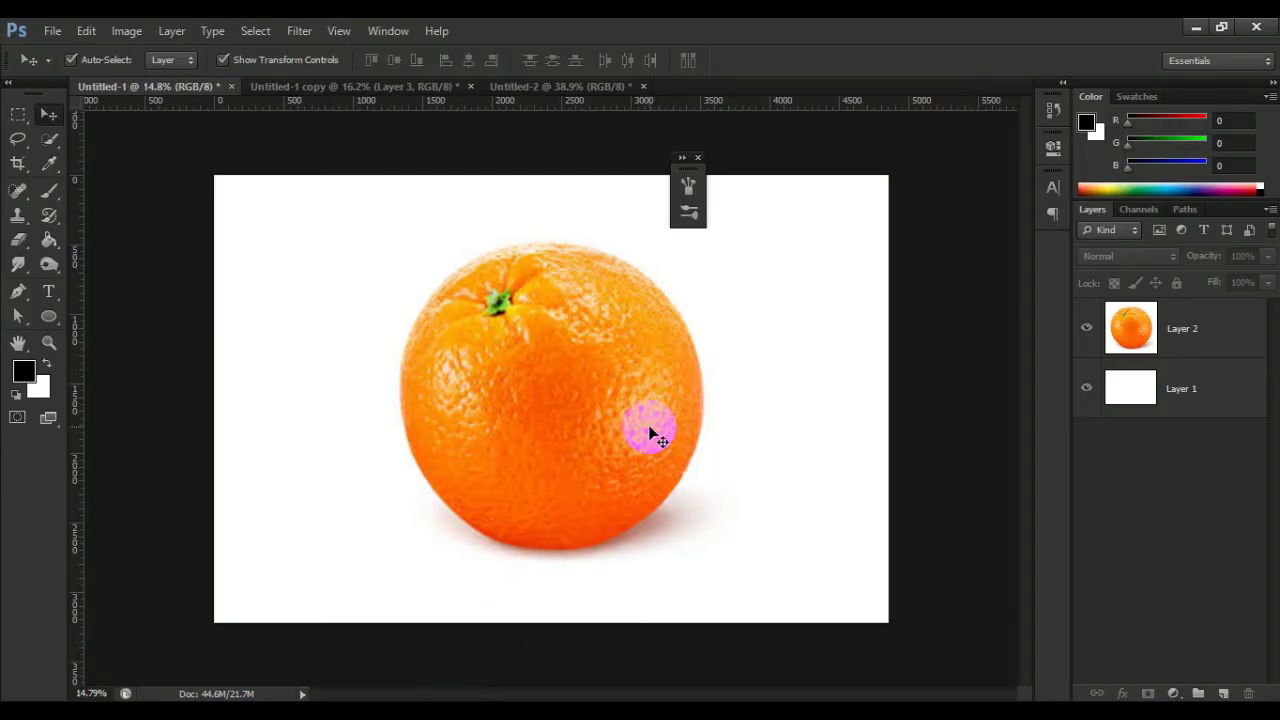
Step: Paste the Coke can as a layer over the orange's left half, enlarged, with a layer mask
key("ctrl+v")
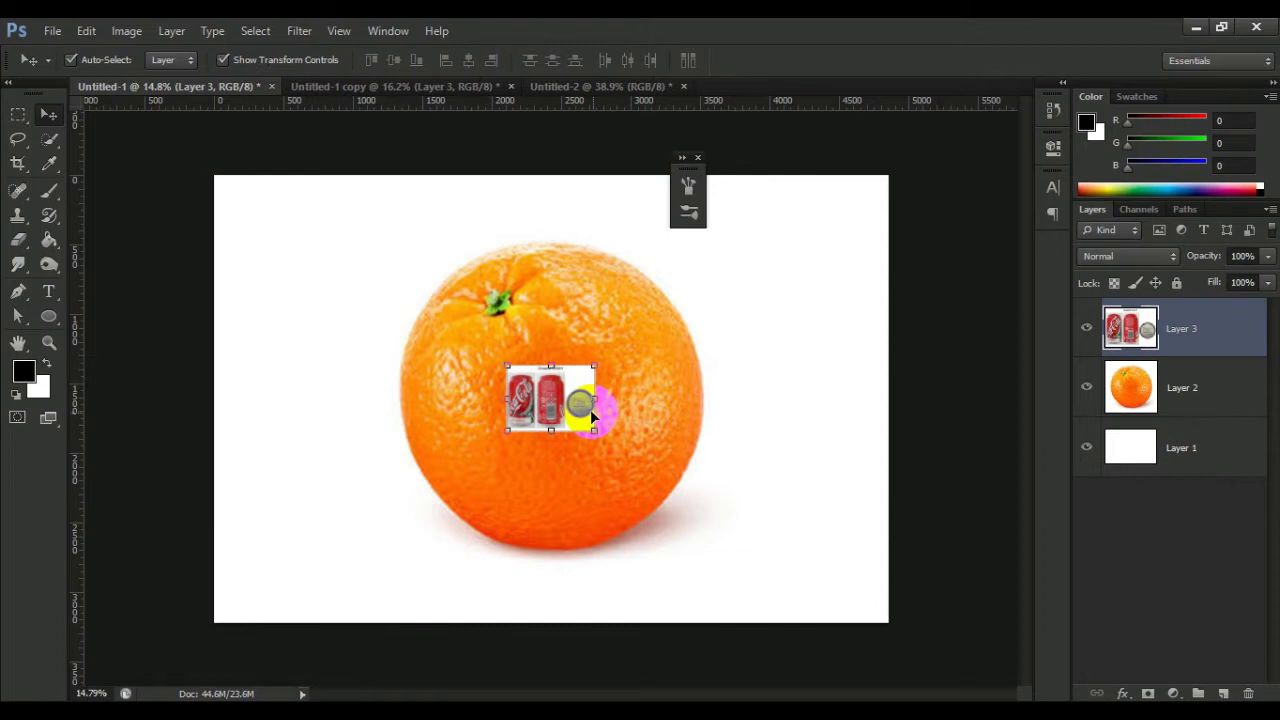
left_click_drag(594, 432, 749, 549)
mouse_move(709, 434)
left_mouse_down()
mouse_move(421, 458)
mouse_move(550, 424)
left_mouse_up()
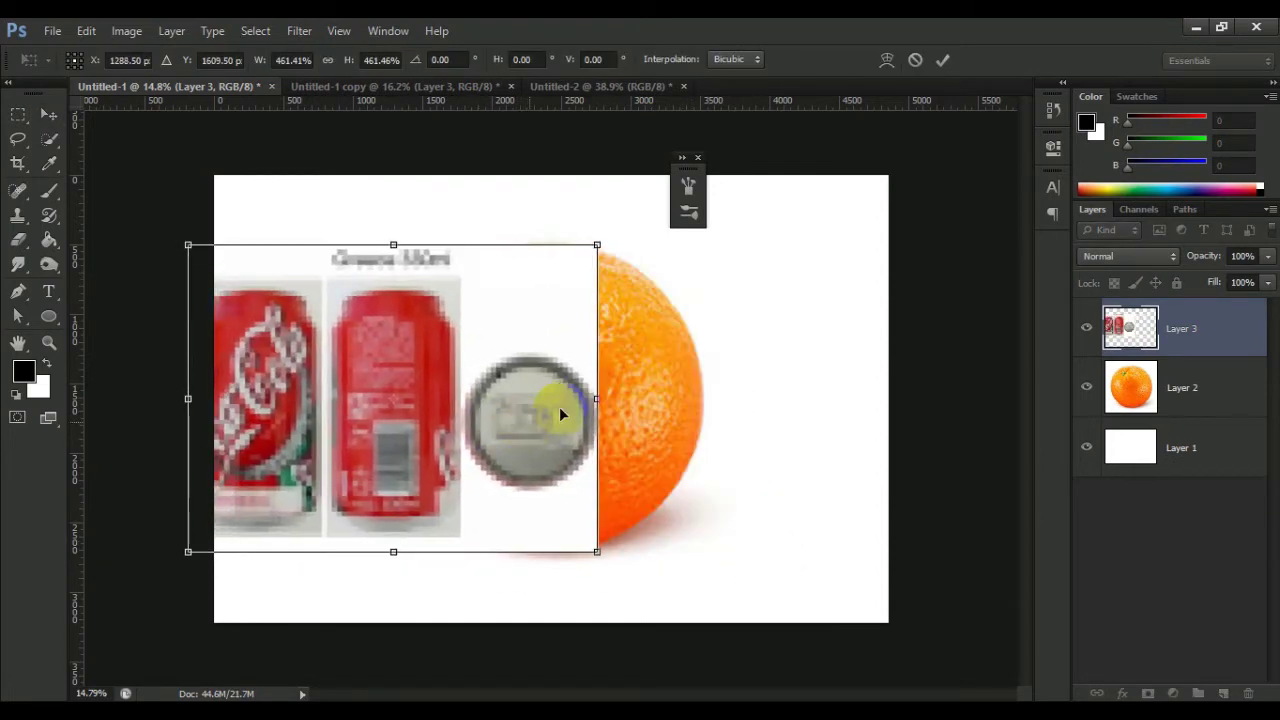
left_click(945, 62)
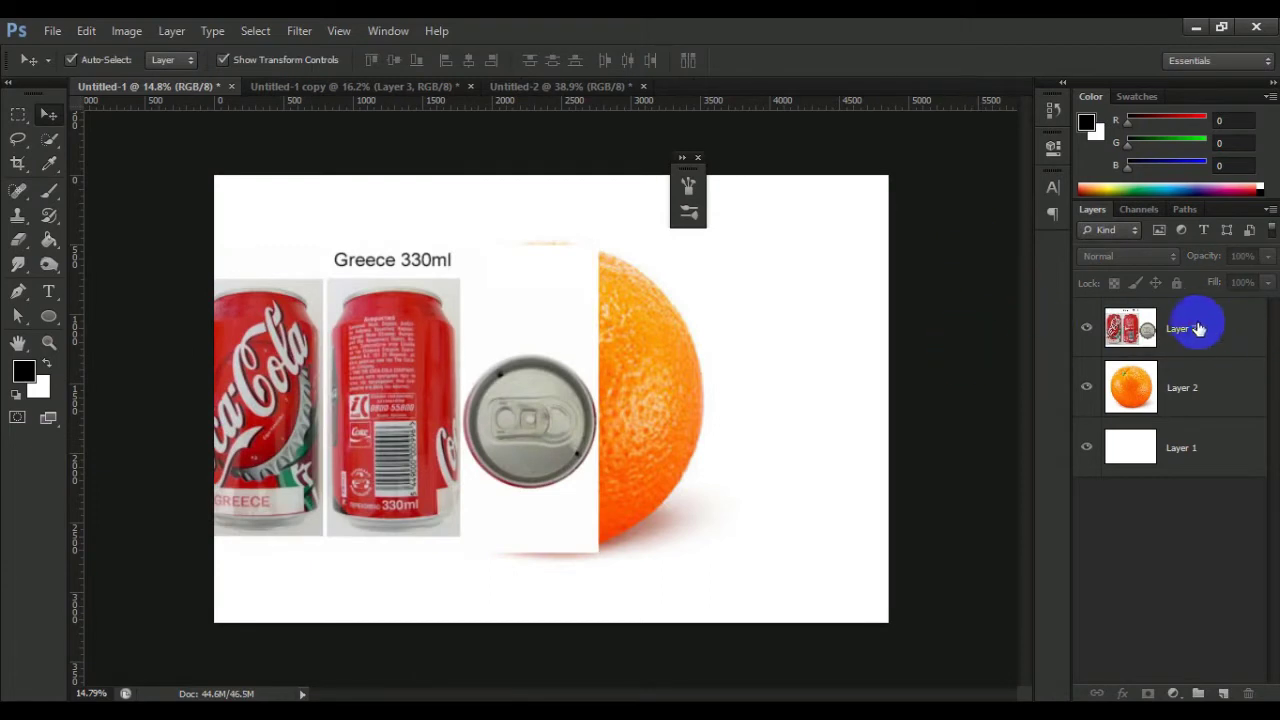
left_click(1150, 693)
Step: Paint black on the can layer's mask to hide the can tops above the orange
scroll(486, 480, "up", 2)
left_click(1200, 325)
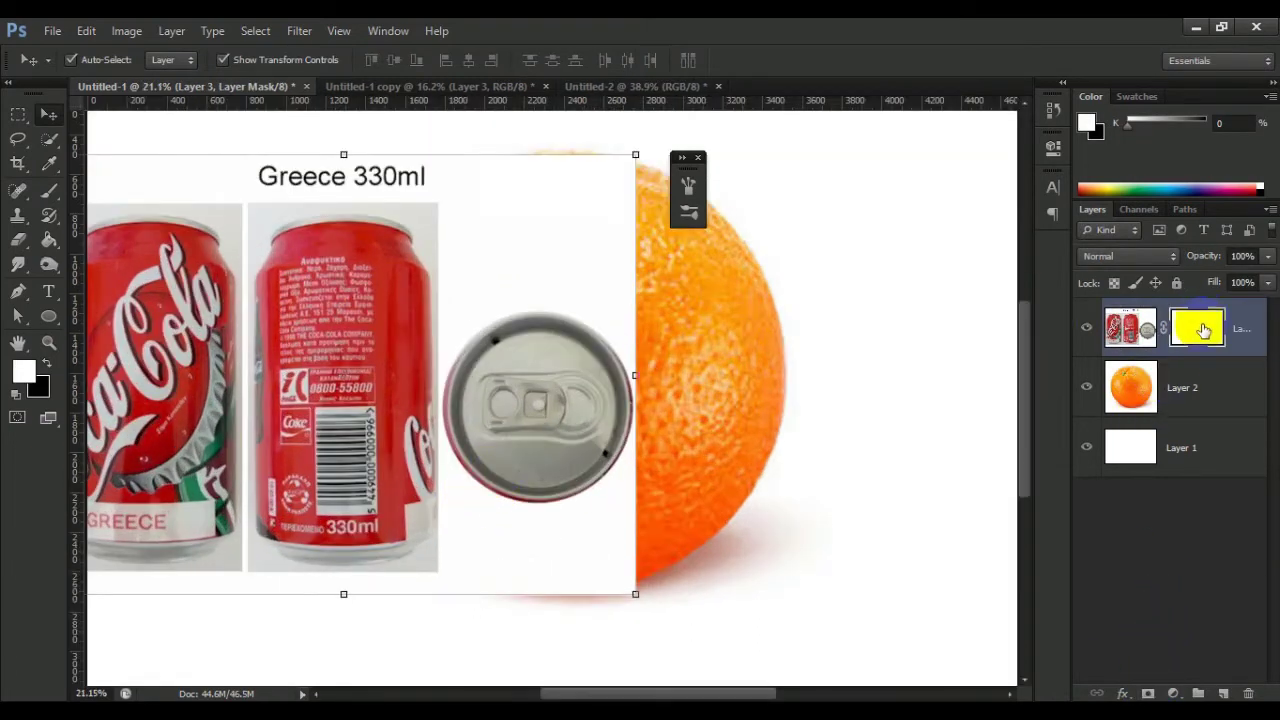
key("b")
left_click(689, 323)
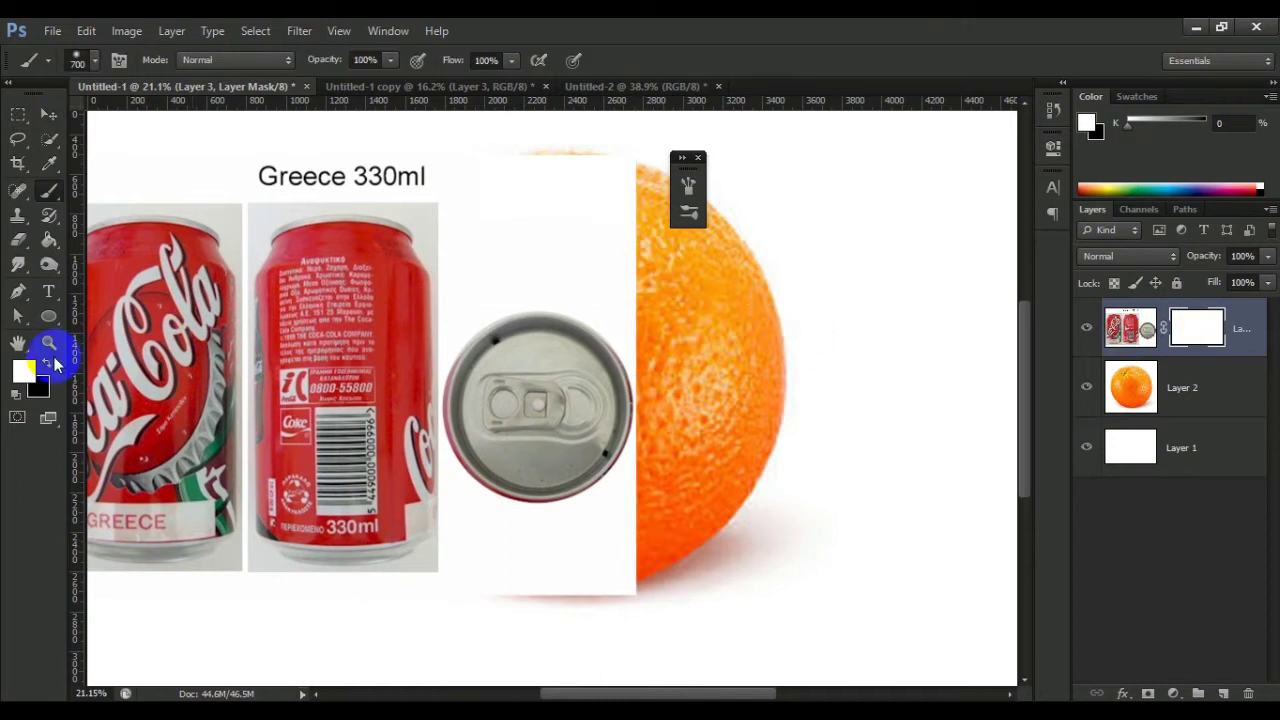
mouse_move(608, 277)
left_mouse_down()
mouse_move(258, 185)
mouse_move(423, 223)
mouse_move(329, 357)
mouse_move(346, 274)
mouse_move(291, 266)
mouse_move(240, 348)
mouse_move(251, 425)
mouse_move(289, 489)
mouse_move(386, 400)
mouse_move(399, 350)
mouse_move(406, 406)
mouse_move(349, 500)
mouse_move(471, 531)
mouse_move(571, 490)
mouse_move(601, 442)
mouse_move(618, 339)
mouse_move(538, 273)
left_mouse_up()
scroll(324, 270, "down", 2)
Step: Softly blend the mask above the can lid at 22% brush opacity, then restore full opacity
key("ctrl+plus")
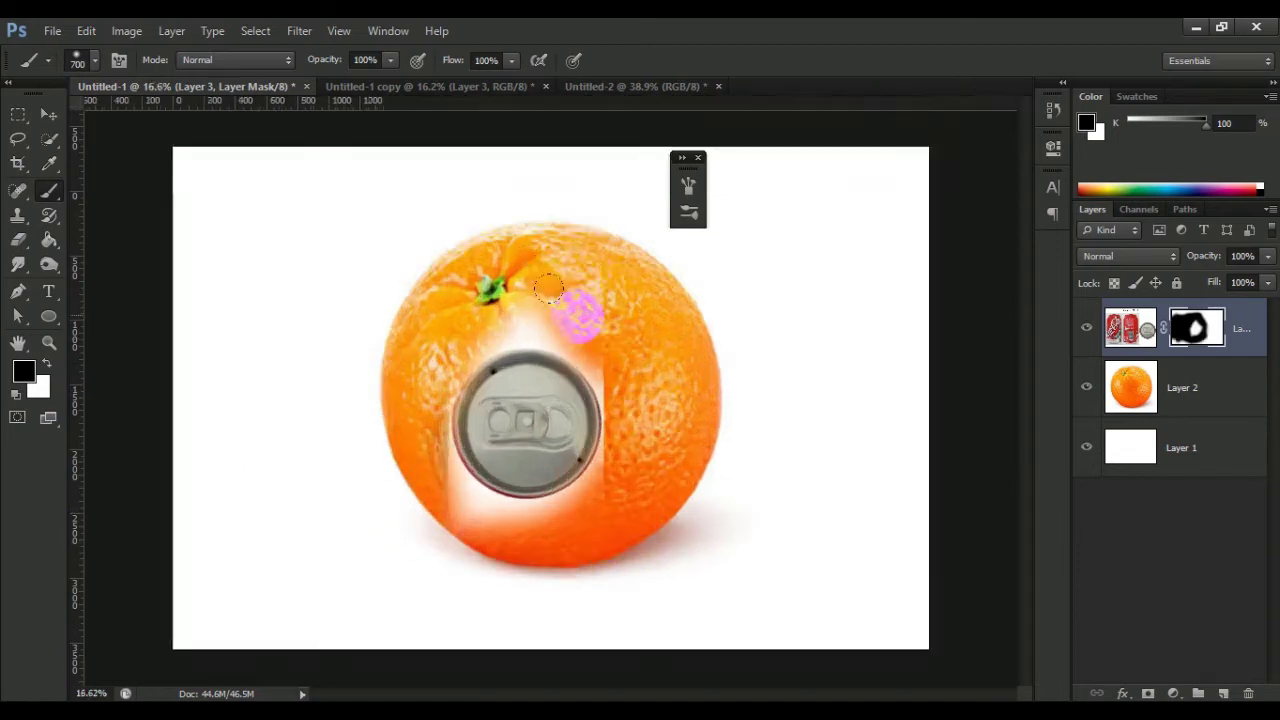
scroll(578, 316, "up", 3)
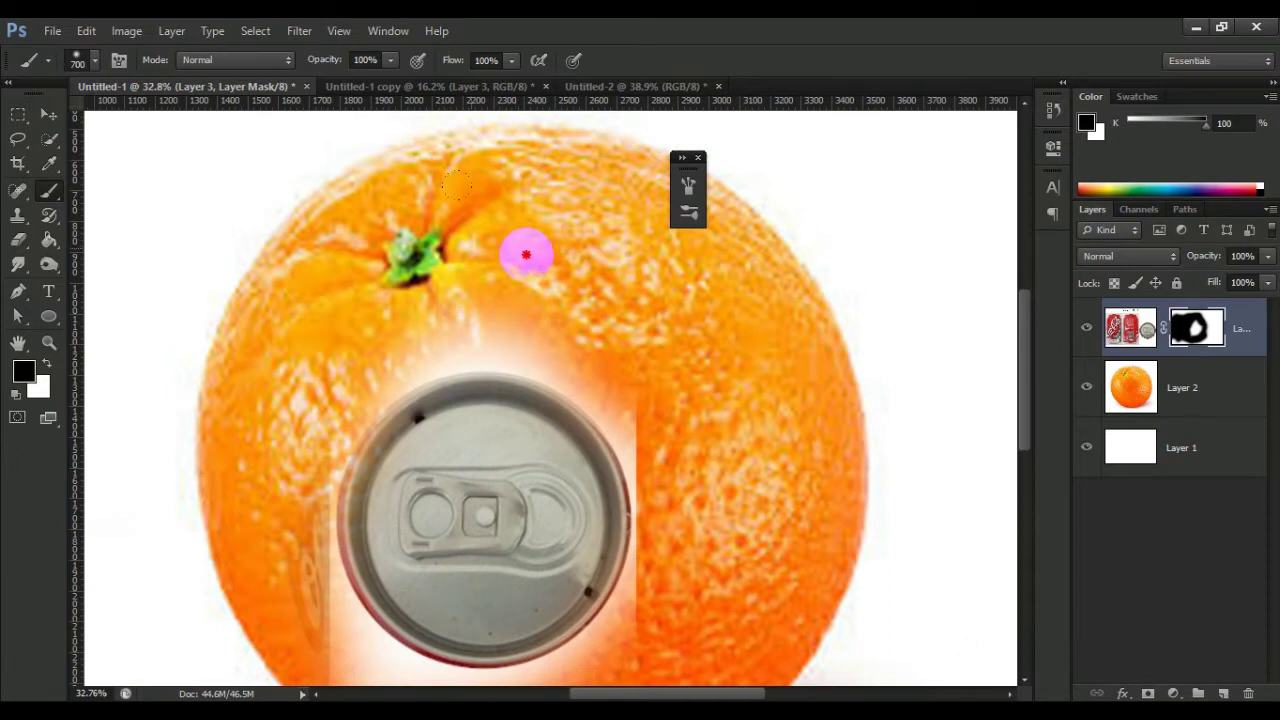
left_click(526, 255)
left_click(376, 60)
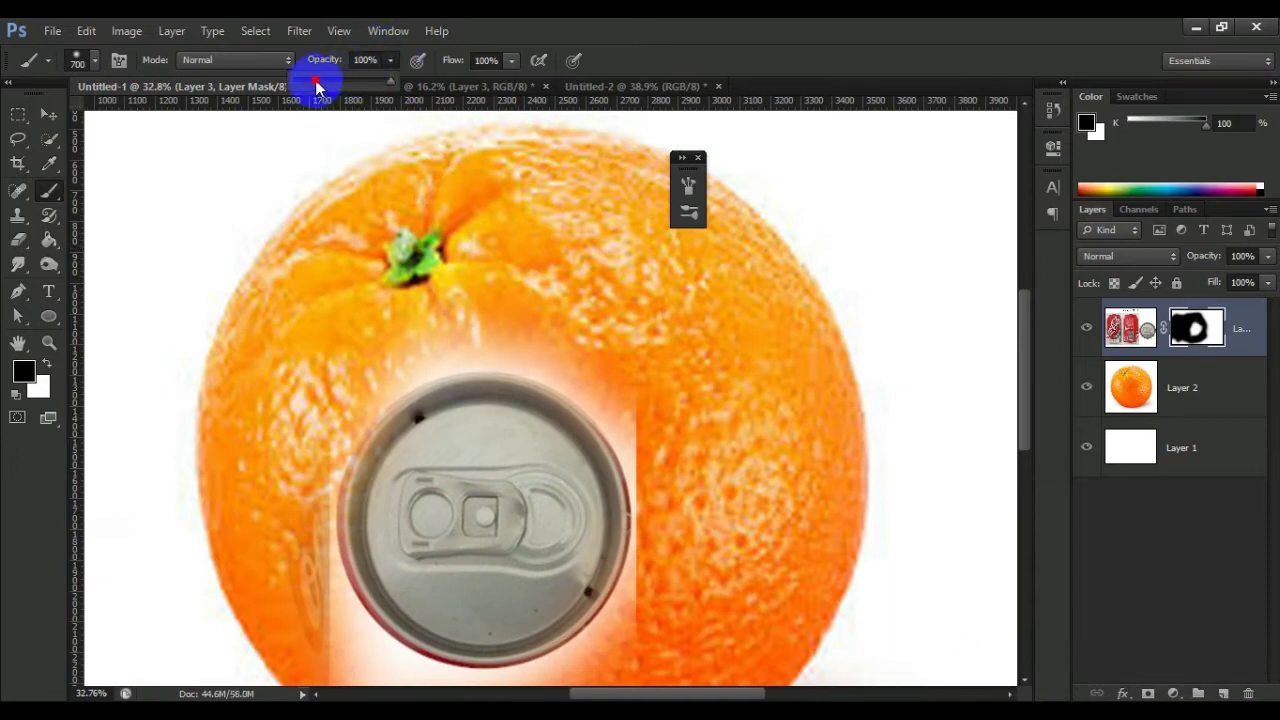
left_click(316, 87)
left_click(364, 285)
left_click_drag(358, 318, 714, 395)
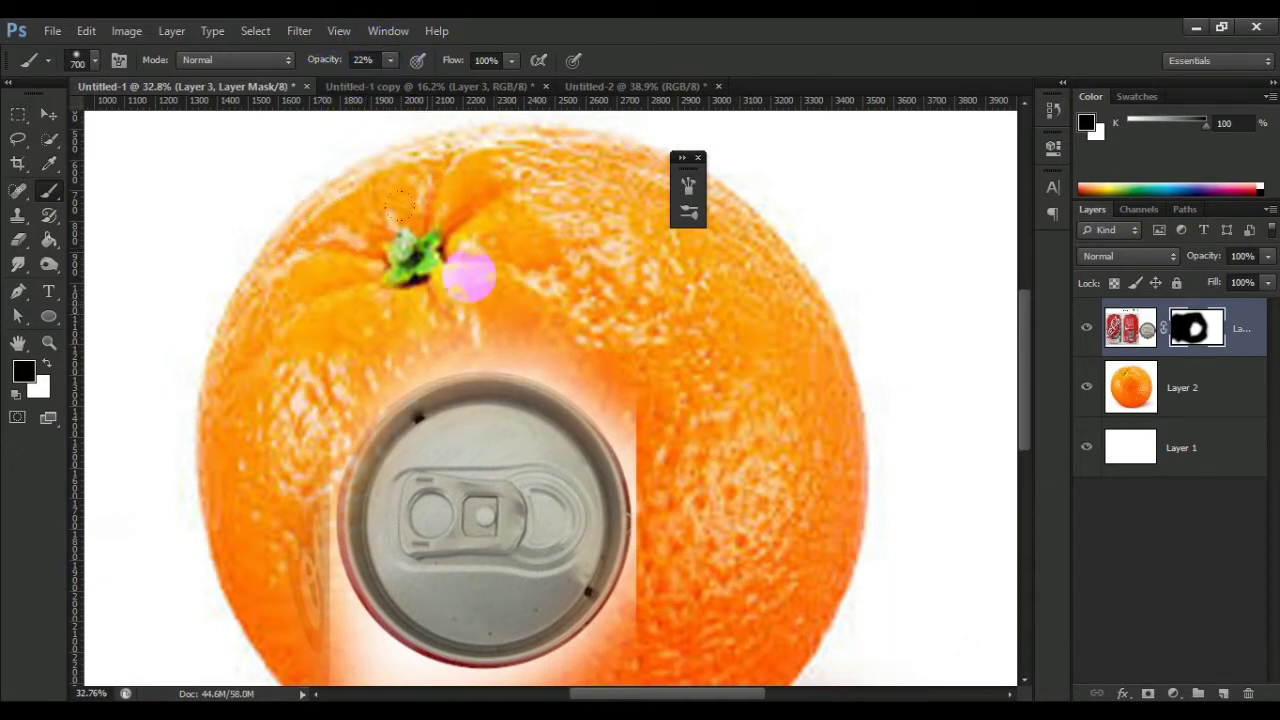
left_click(372, 60)
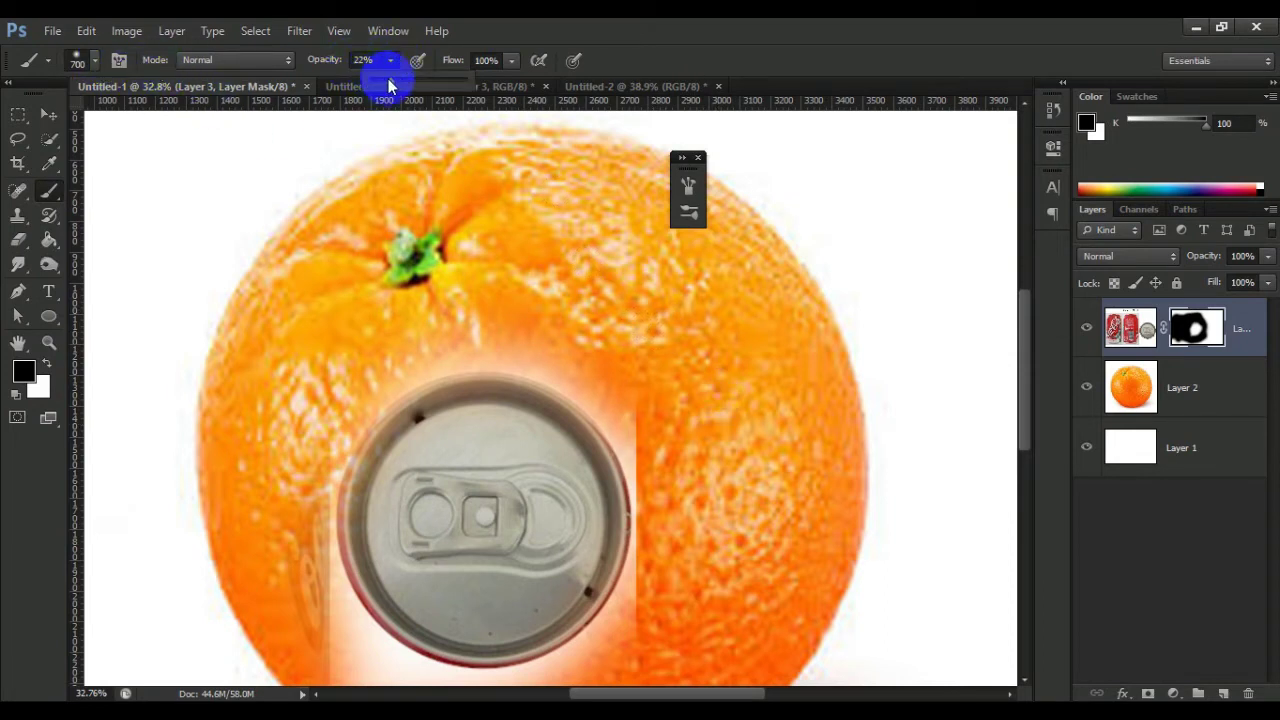
type("100")
Step: Use a hard round brush to restore orange over the whitish halo beside the lid
left_click(100, 60)
left_click(69, 203)
left_click(740, 386)
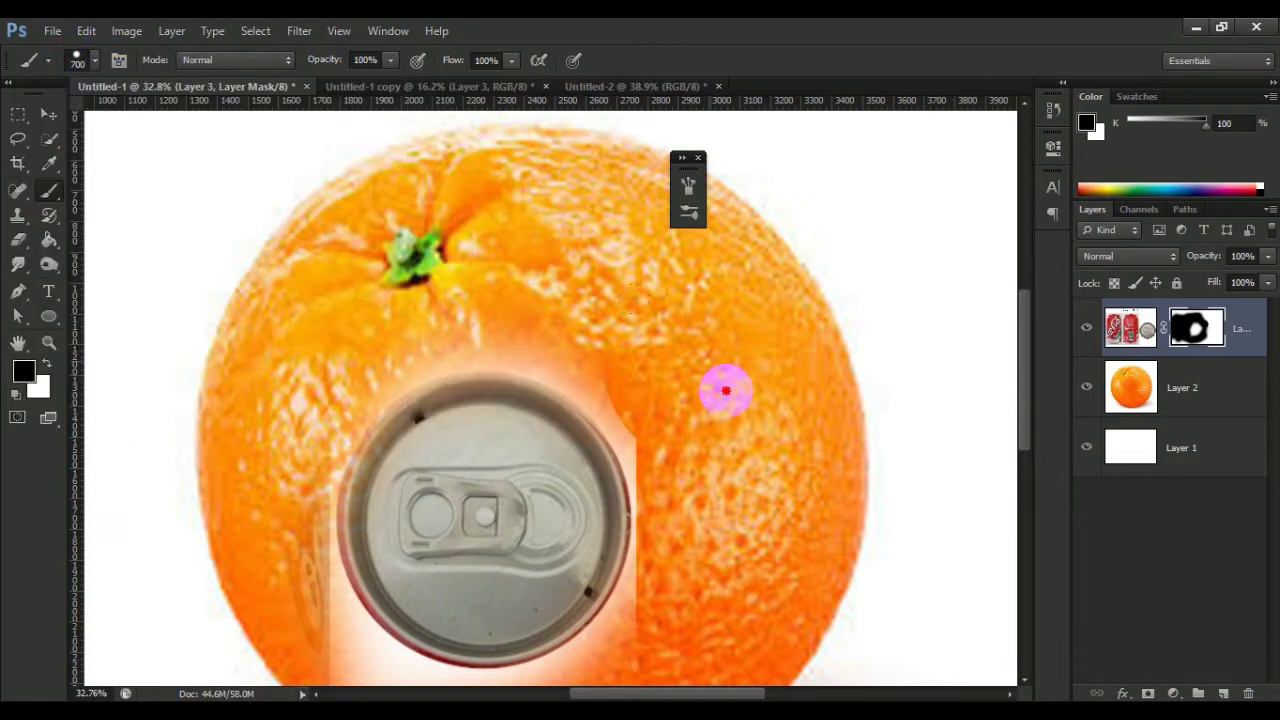
left_click_drag(725, 390, 386, 262)
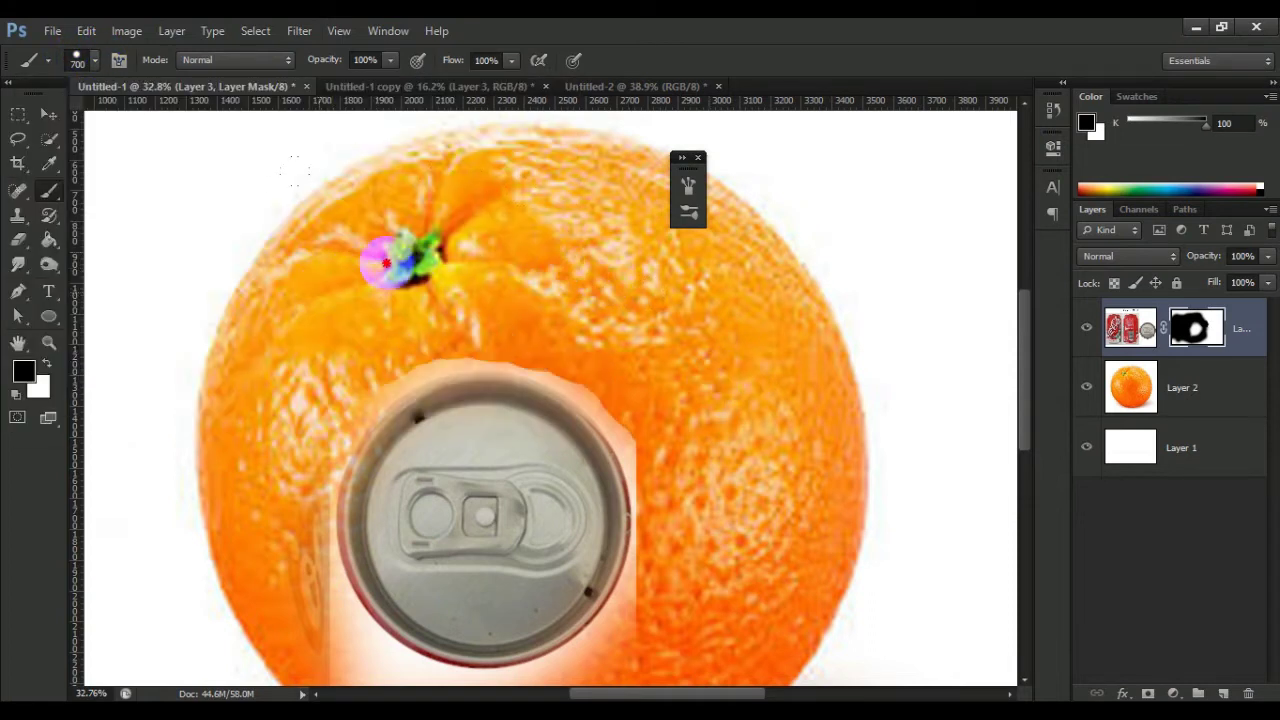
left_click(100, 60)
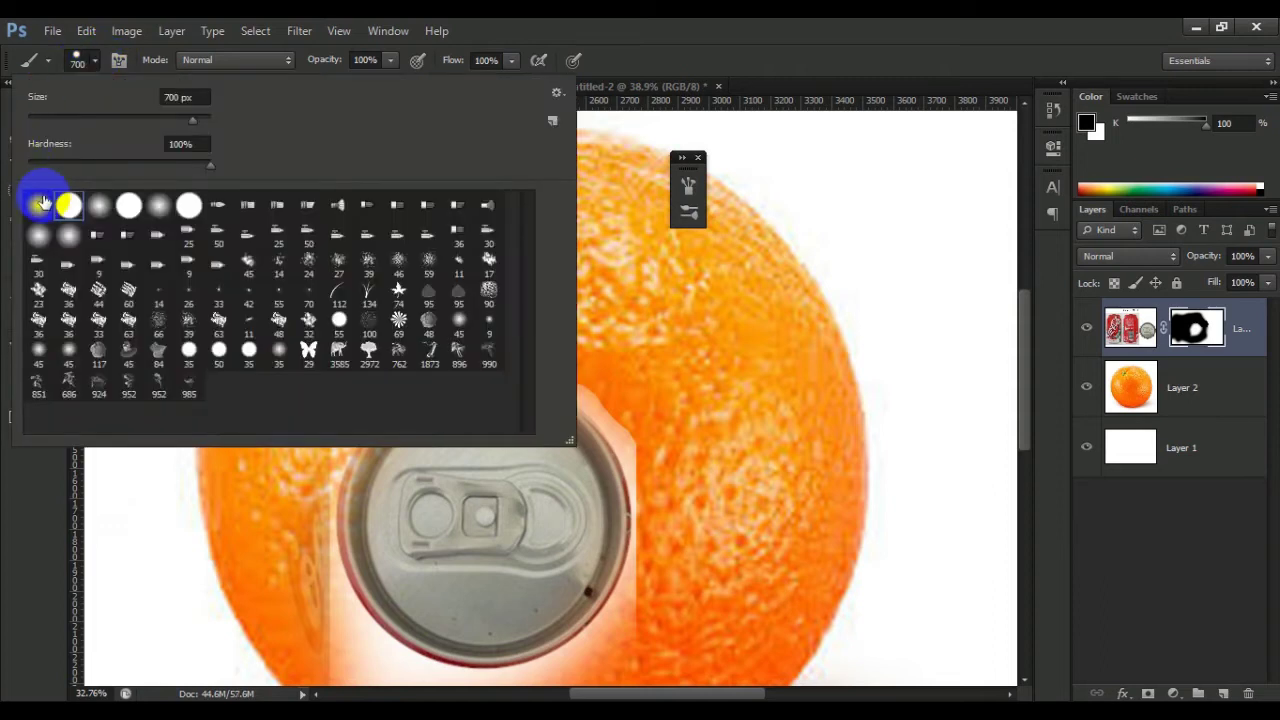
Step: Set brush flow to about 21%, shrink the brush, and clean the mask along the lid's edge
left_click(688, 27)
scroll(708, 371, "up", 2)
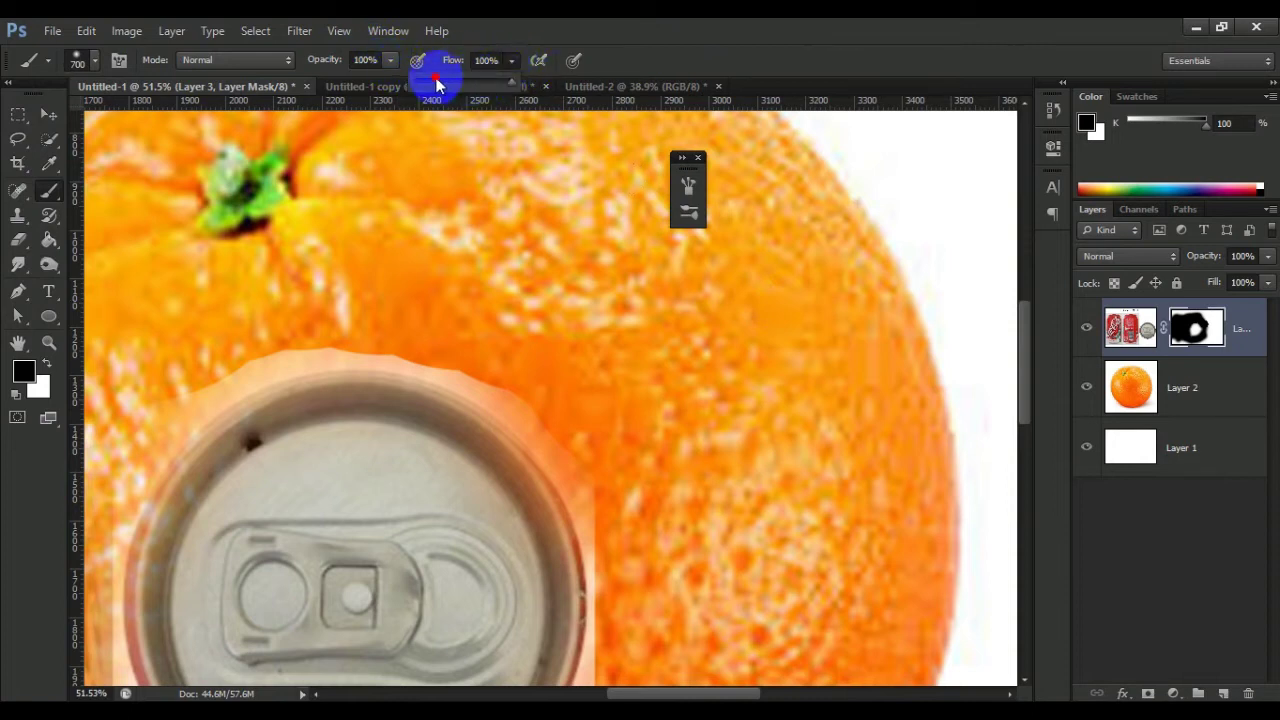
left_click_drag(437, 84, 530, 297)
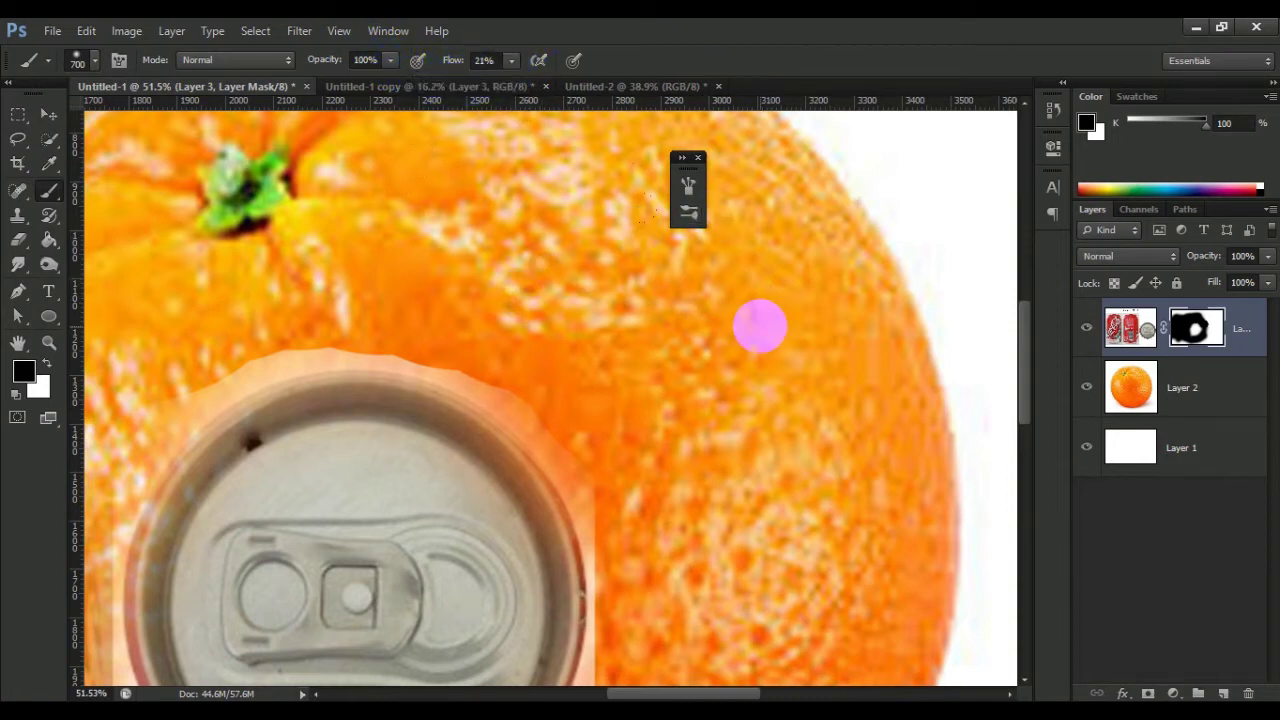
key("bracketleft")
key("bracketleft")
key("bracketleft")
key("bracketleft")
key("bracketleft")
key("bracketleft")
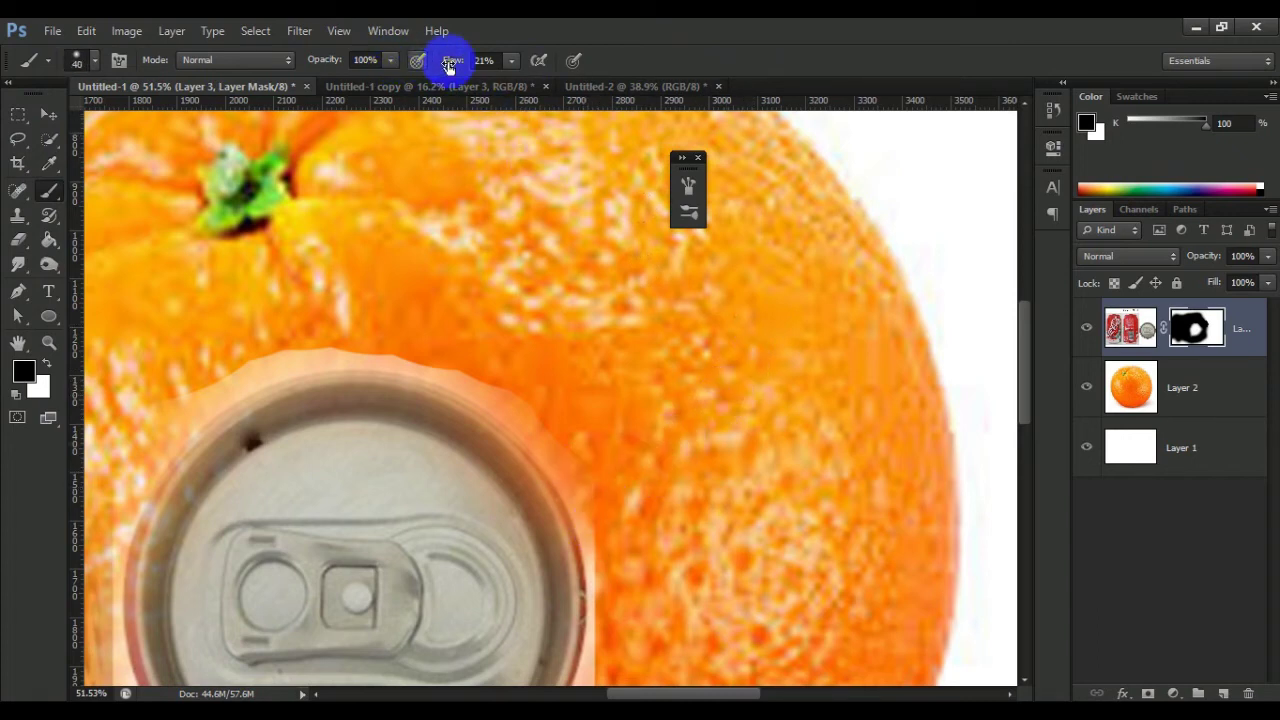
mouse_move(500, 377)
left_mouse_down()
mouse_move(520, 400)
mouse_move(441, 368)
mouse_move(429, 343)
mouse_move(363, 334)
mouse_move(190, 350)
mouse_move(429, 343)
mouse_move(540, 400)
mouse_move(620, 591)
mouse_move(623, 551)
mouse_move(694, 514)
mouse_move(629, 399)
mouse_move(608, 243)
mouse_move(580, 294)
mouse_move(577, 429)
mouse_move(523, 543)
mouse_move(508, 538)
mouse_move(443, 591)
mouse_move(457, 571)
mouse_move(380, 609)
mouse_move(160, 608)
mouse_move(649, 557)
mouse_move(666, 614)
mouse_move(785, 570)
mouse_move(597, 560)
mouse_move(569, 543)
mouse_move(671, 560)
mouse_move(556, 533)
mouse_move(531, 626)
mouse_move(451, 514)
mouse_move(371, 271)
mouse_move(405, 323)
mouse_move(449, 149)
mouse_move(411, 297)
mouse_move(425, 368)
mouse_move(480, 463)
mouse_move(586, 543)
left_mouse_up()
Step: Switch to white as the painting colour with a soft round brush
scroll(723, 563, "down", 3)
scroll(543, 329, "up", 3)
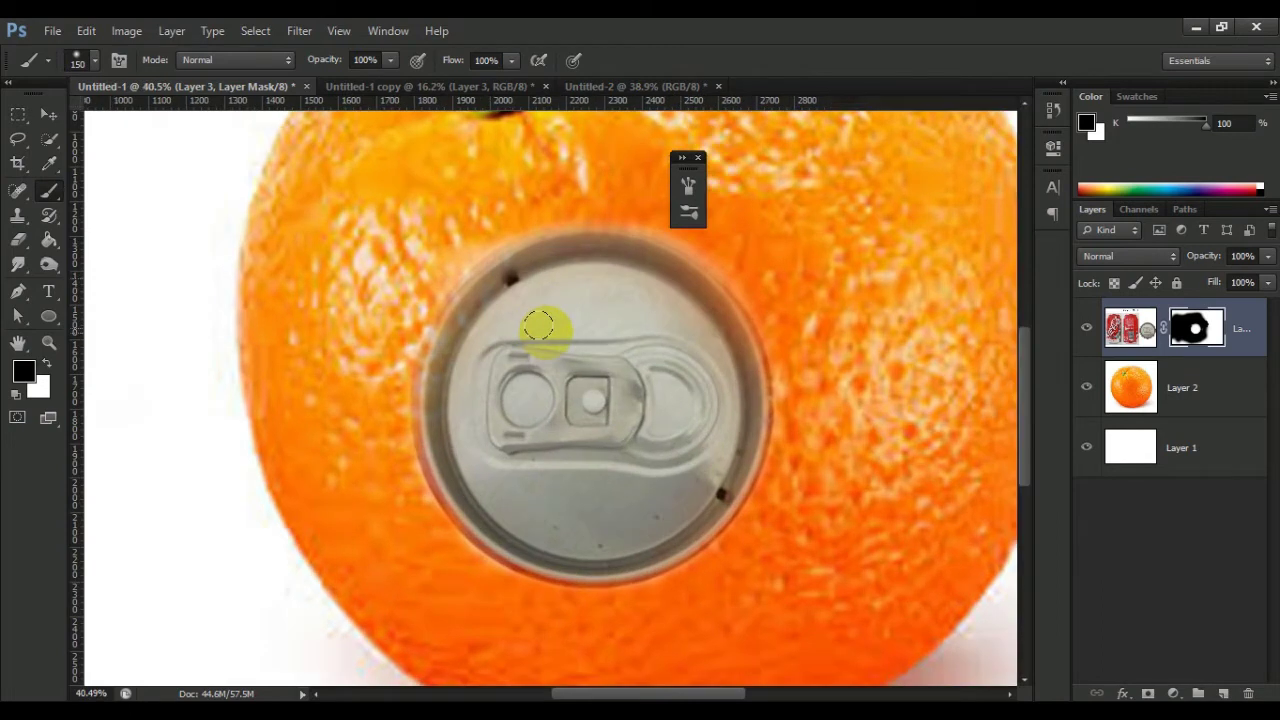
scroll(940, 295, "up", 2)
key("x")
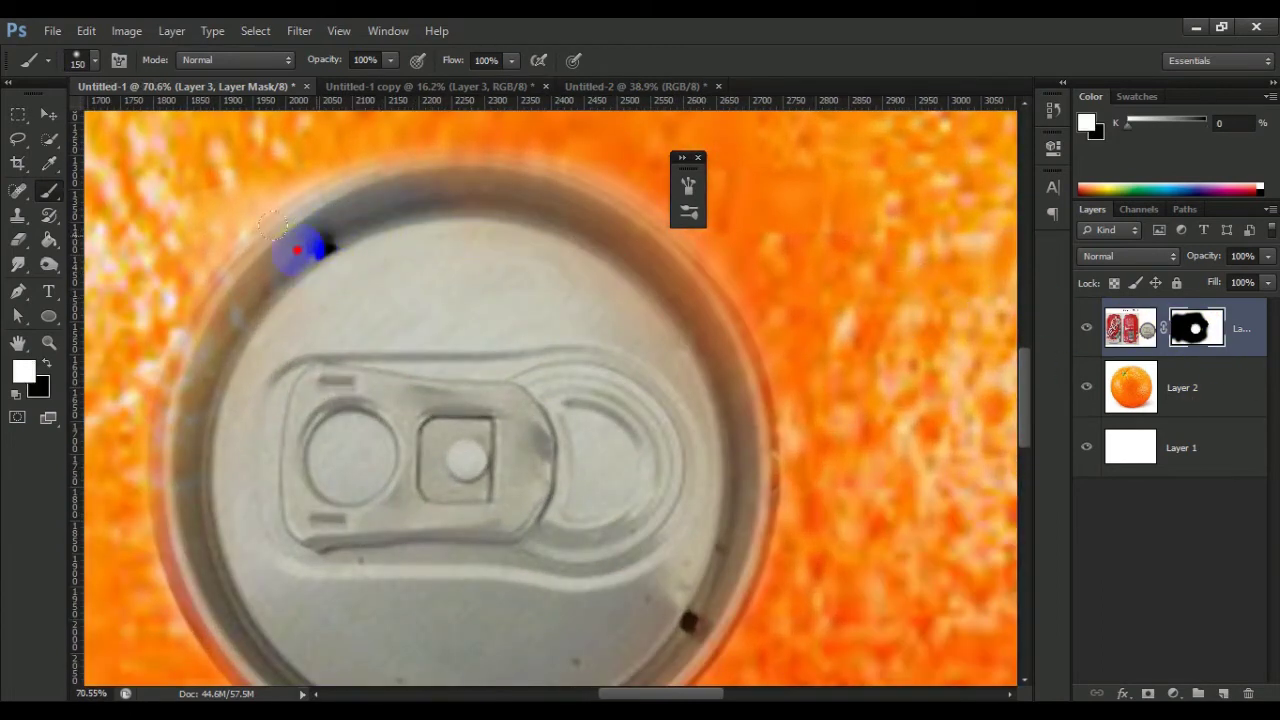
left_click(94, 60)
left_click(63, 200)
left_click(600, 455)
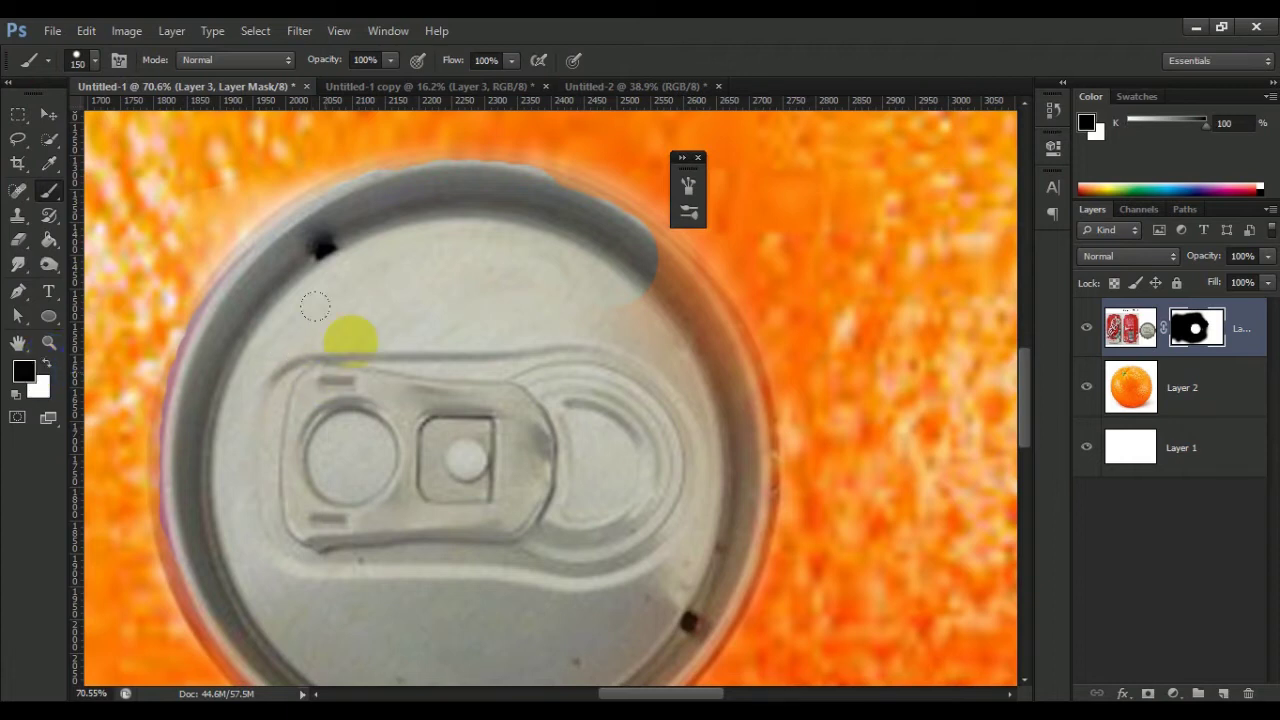
Step: Refine the mask around the can's upper-left side and upper rim
left_click_drag(343, 337, 286, 420)
key("x")
mouse_move(349, 363)
left_mouse_down()
mouse_move(303, 433)
mouse_move(295, 360)
left_mouse_up()
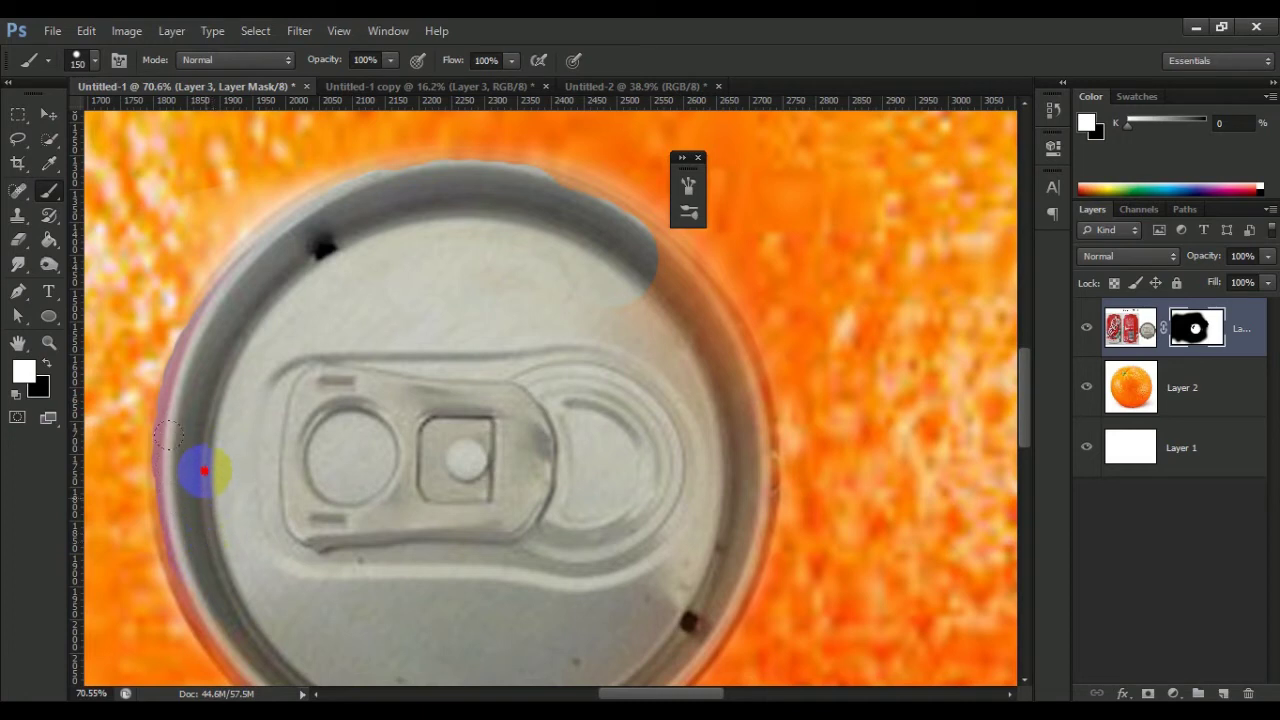
mouse_move(423, 251)
left_mouse_down()
mouse_move(535, 234)
mouse_move(646, 337)
left_mouse_up()
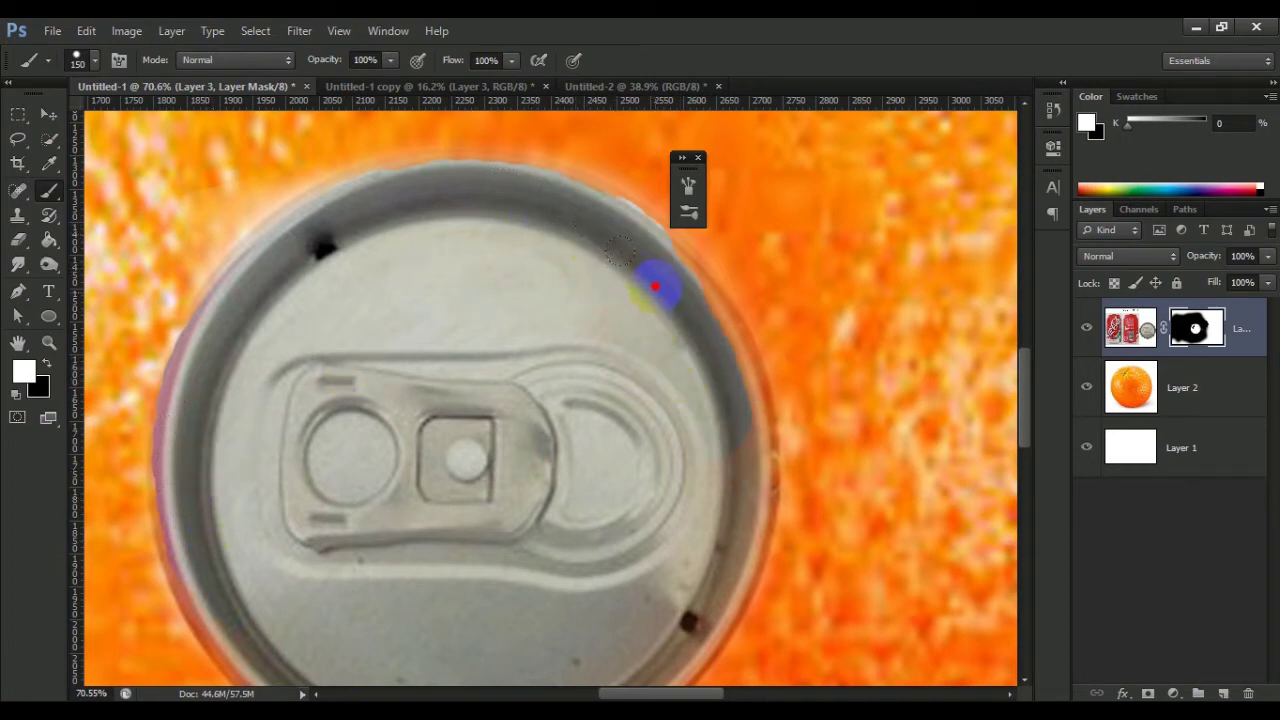
left_click(94, 60)
left_click(766, 234)
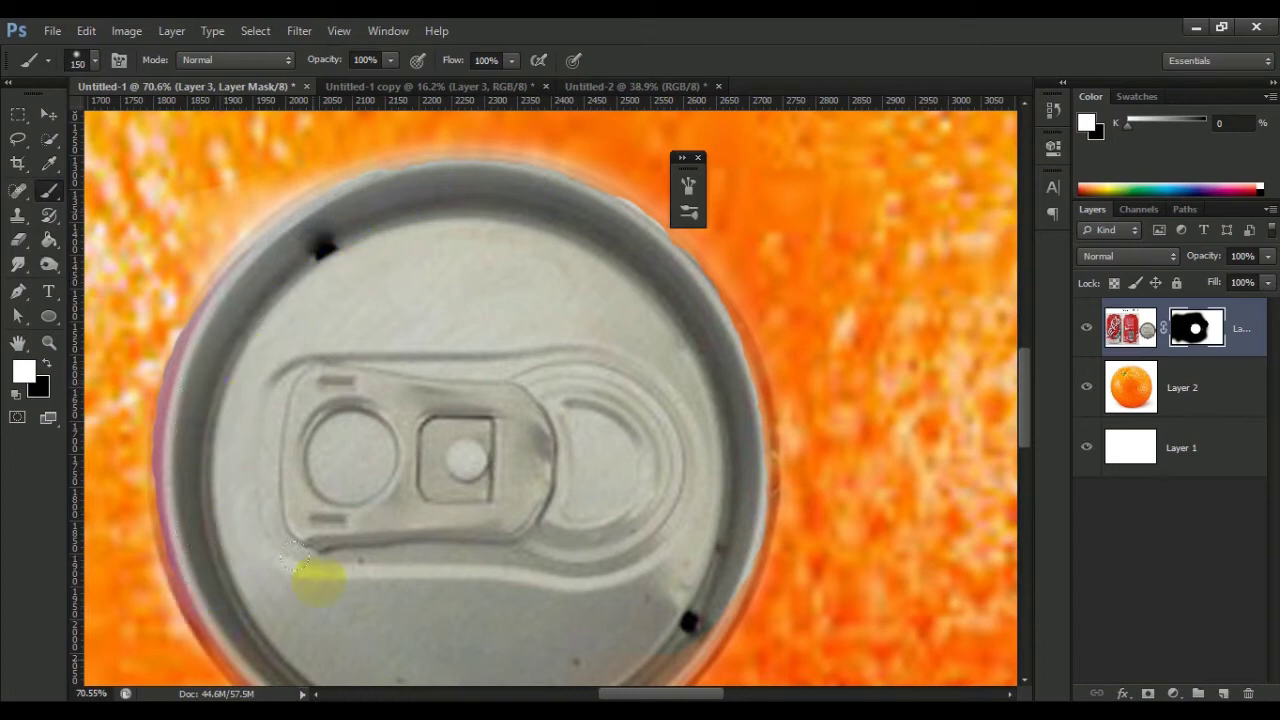
Step: Reveal the can lid along its lower-left and lower-right rim
mouse_move(386, 505)
left_mouse_down()
mouse_move(414, 337)
mouse_move(347, 327)
left_mouse_up()
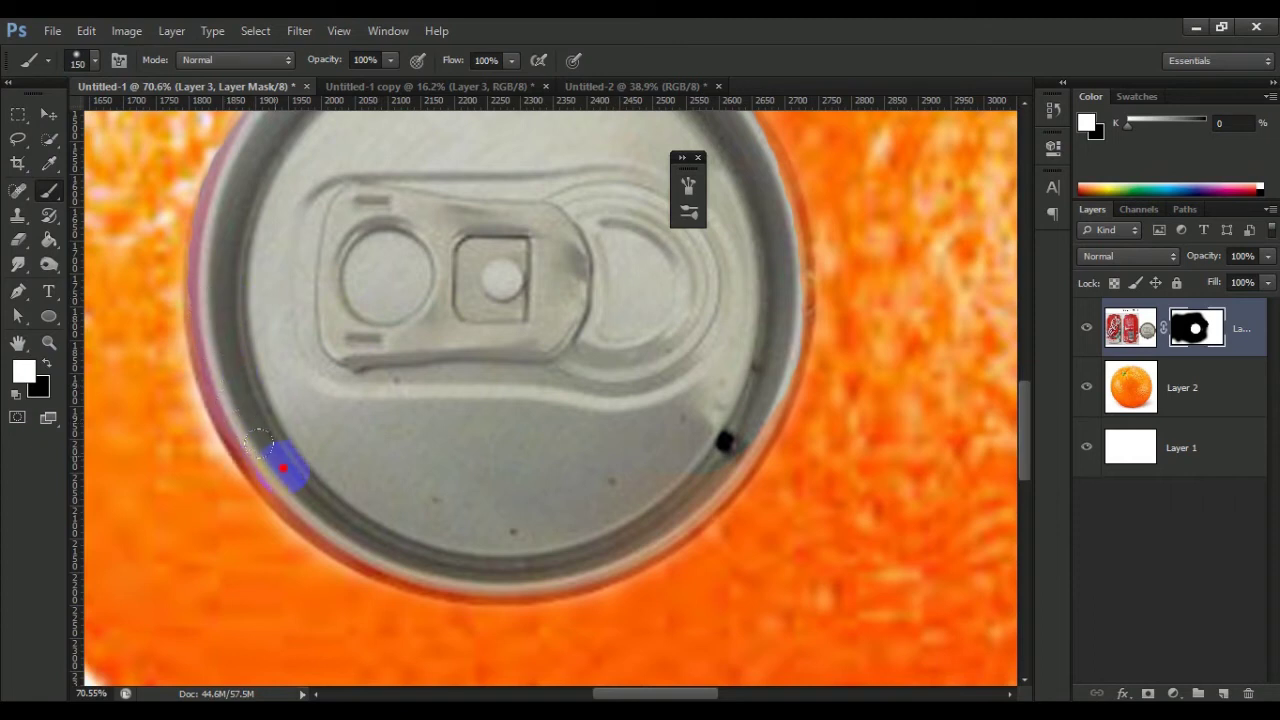
left_click_drag(258, 442, 364, 511)
left_click_drag(588, 518, 757, 380)
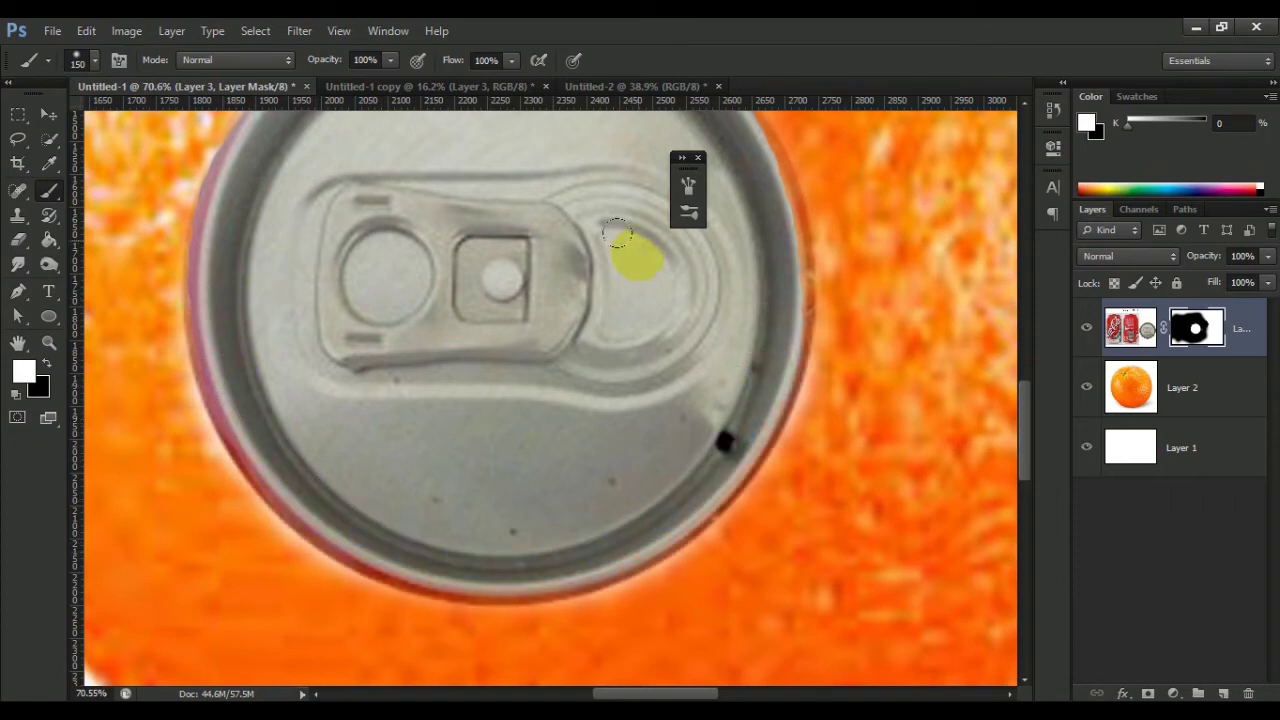
scroll(635, 260, "down", 4)
scroll(636, 261, "down", 3)
scroll(636, 261, "down", 1)
left_click(48, 114)
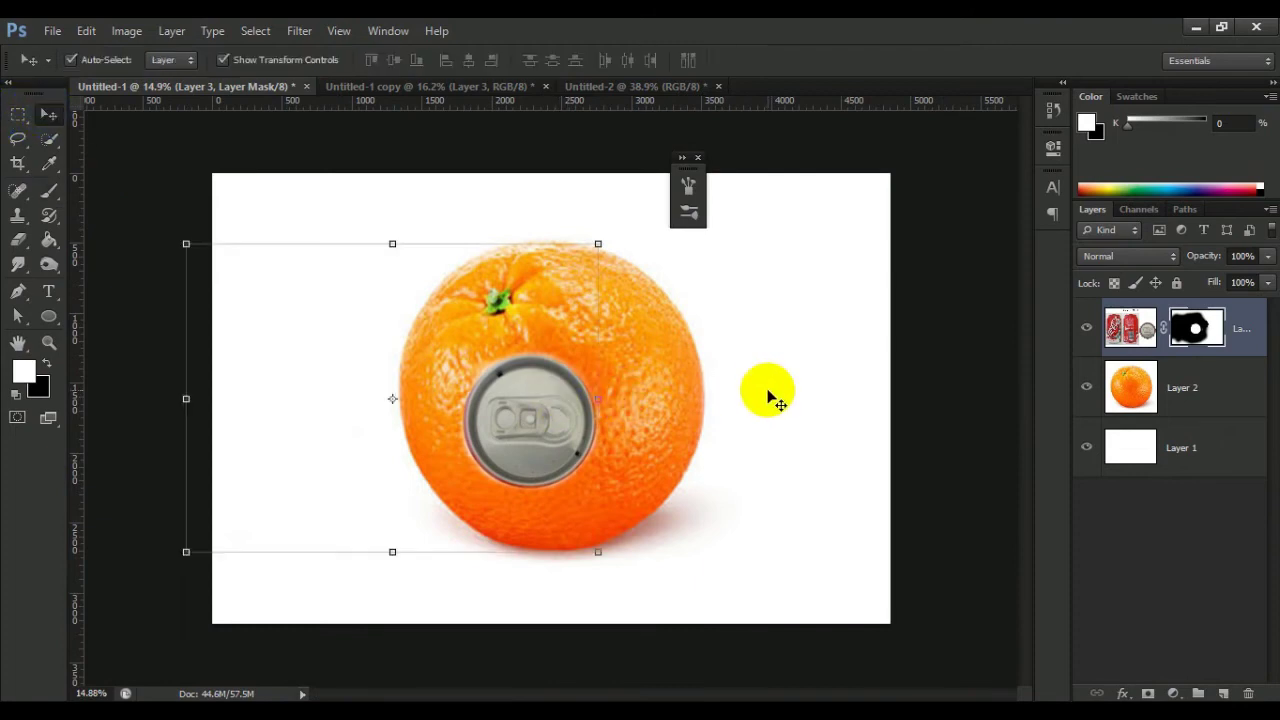
Step: Warp the can lid layer slightly to follow the orange's curve, then reset default colours
key("ctrl+t")
right_click(558, 444)
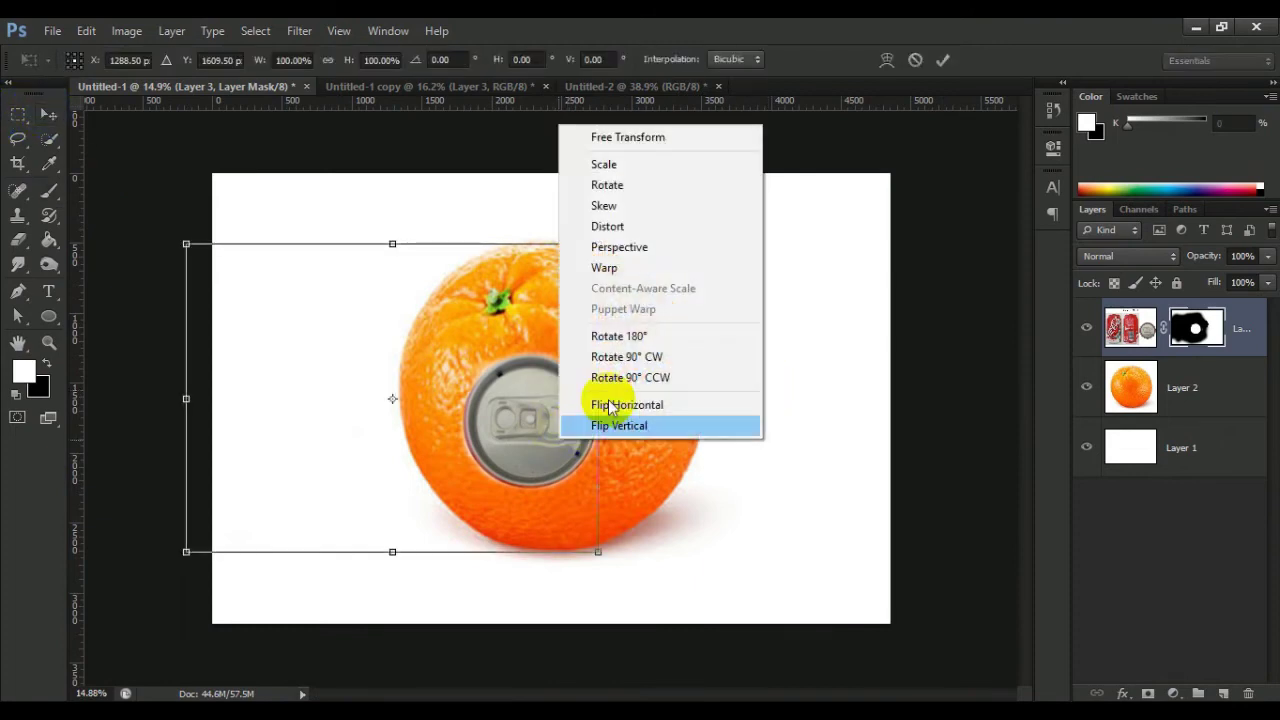
left_click(602, 266)
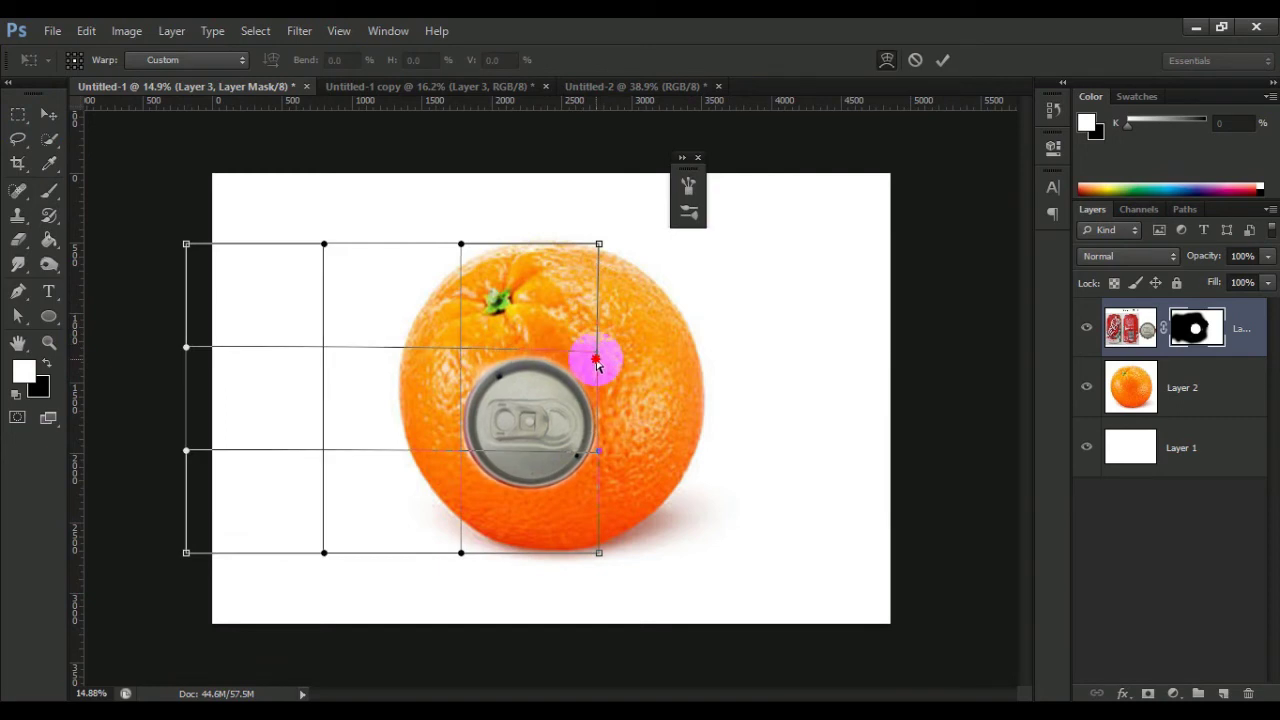
left_click_drag(600, 349, 601, 343)
left_click(936, 64)
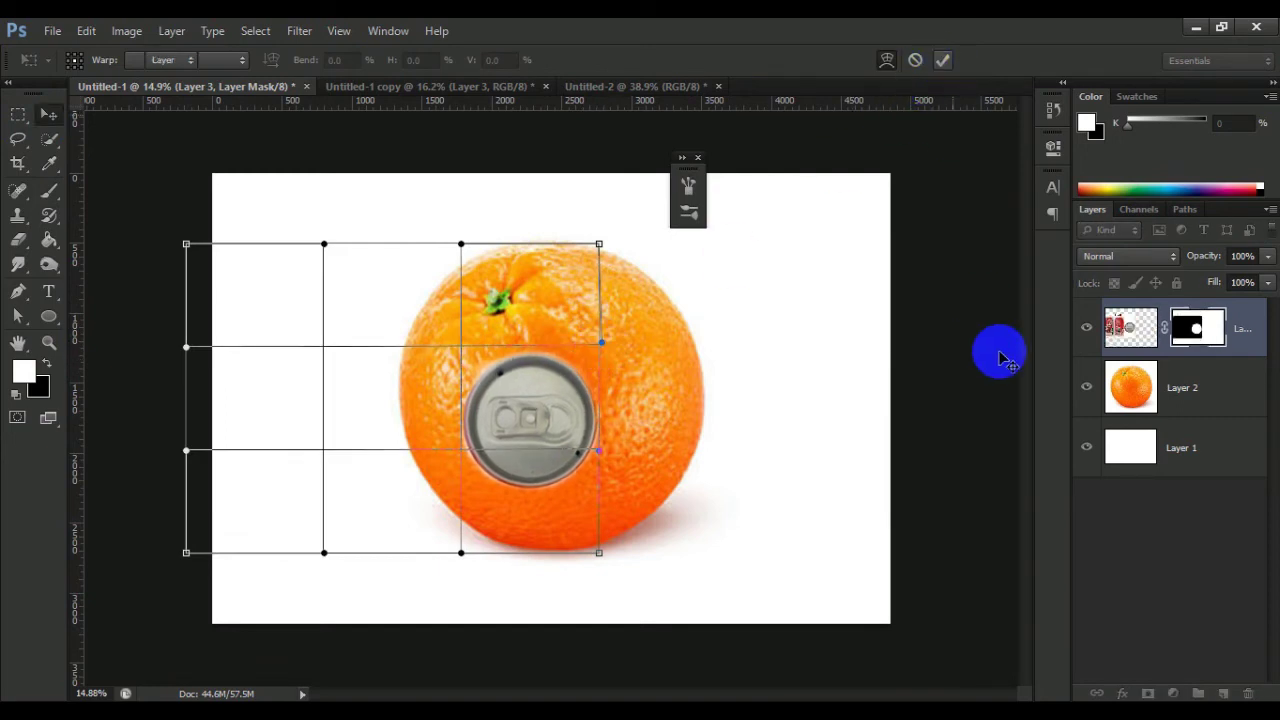
left_click(942, 60)
key("d")
key("ctrl+minus")
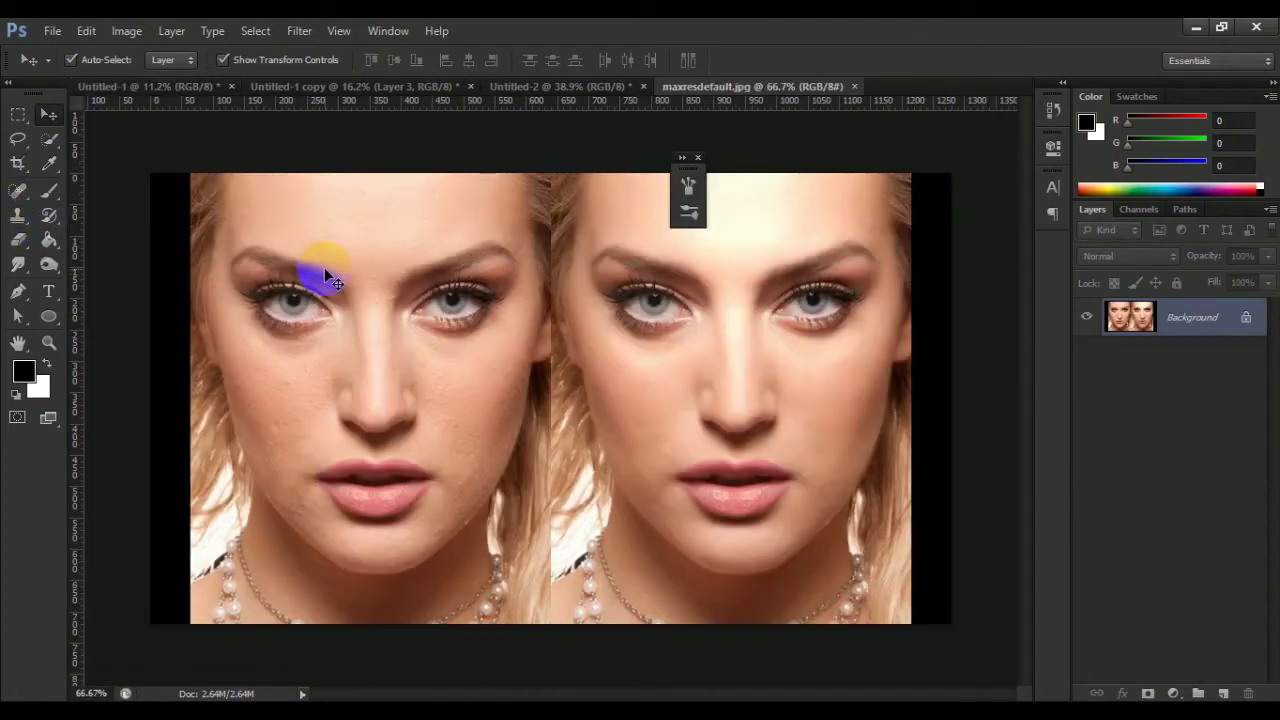
Step: Crop the face photo to keep only the right-hand face
key("c")
left_click_drag(151, 400, 349, 394)
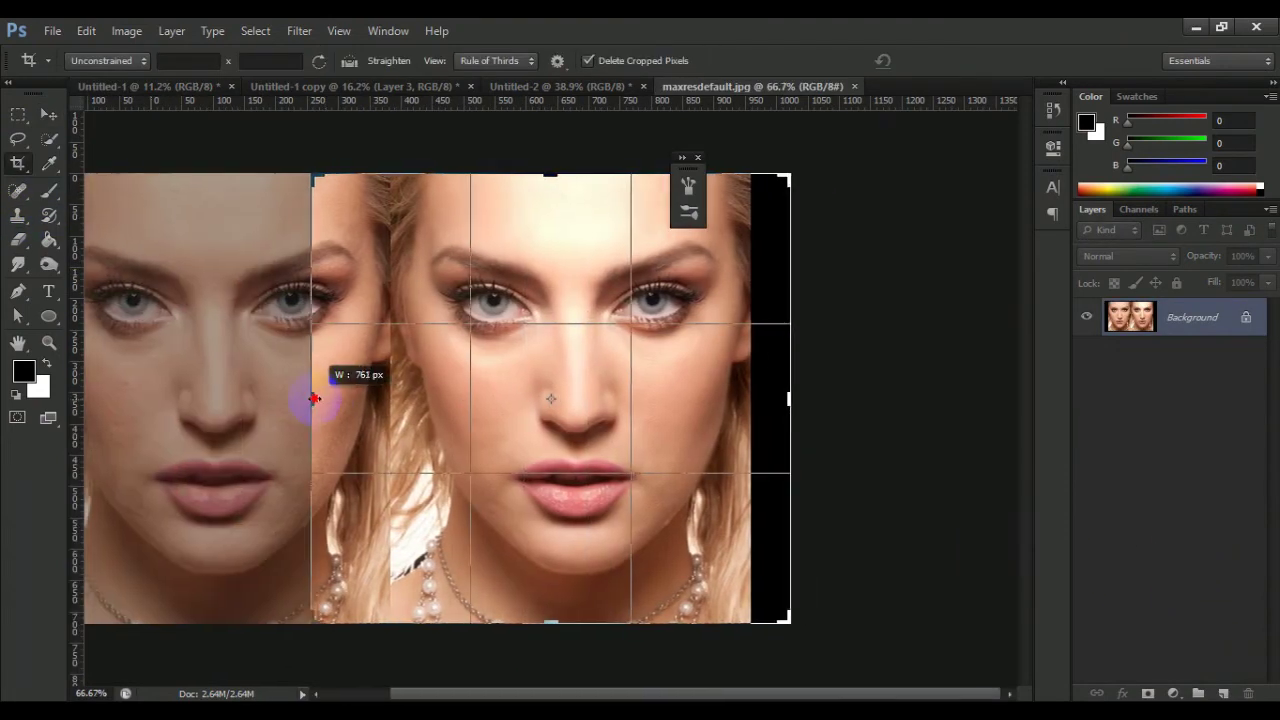
left_click(943, 60)
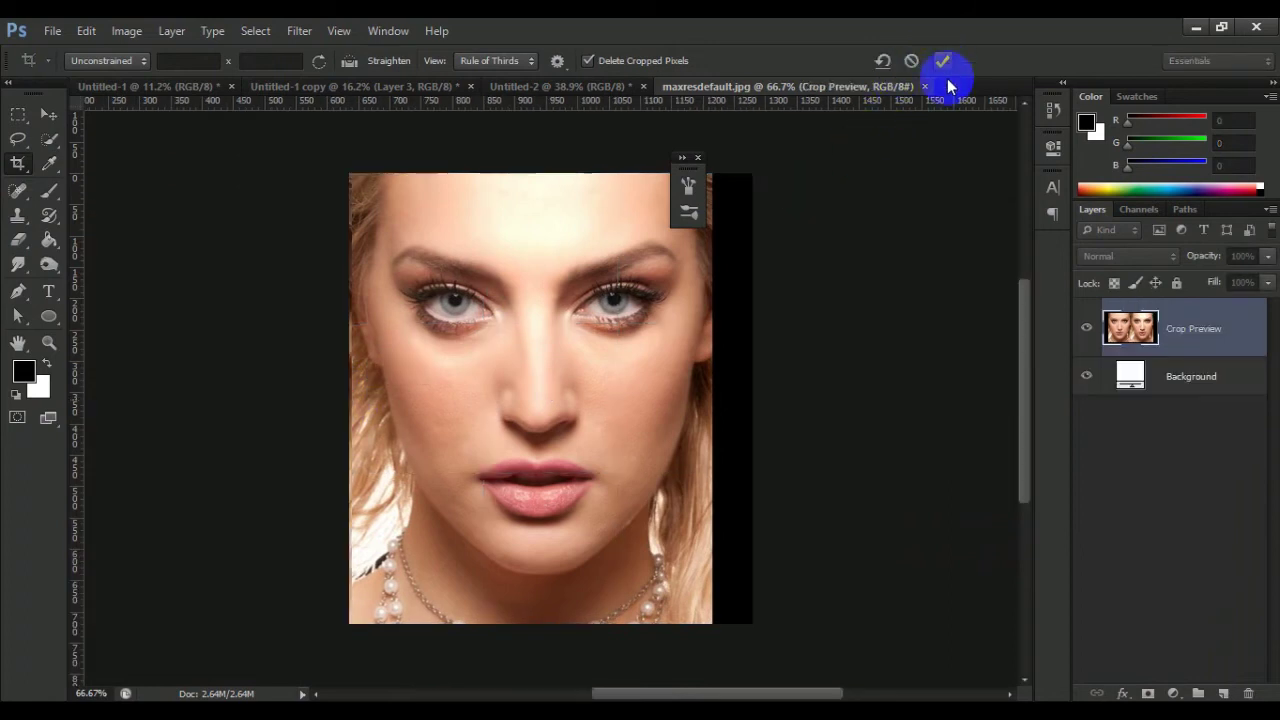
left_click(48, 114)
Step: Copy the white tiger image from the browser and paste it into the face photo
scroll(805, 330, "up", 2)
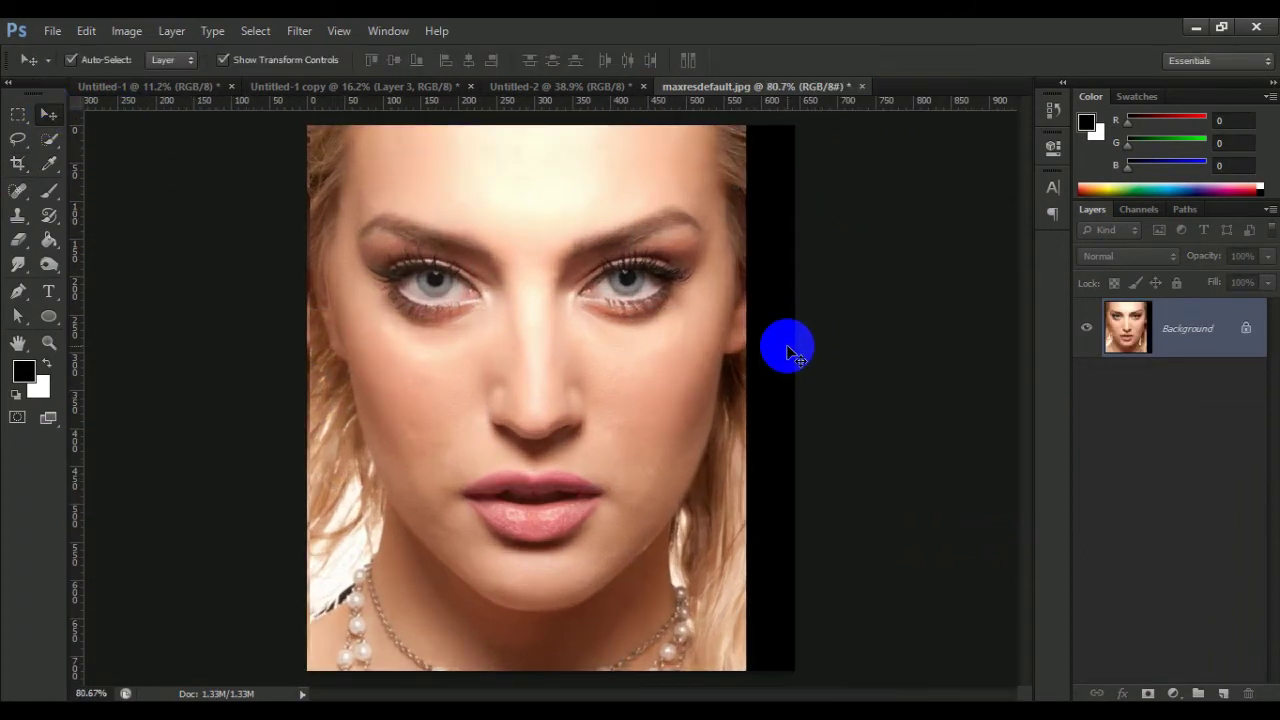
scroll(889, 340, "down", 1)
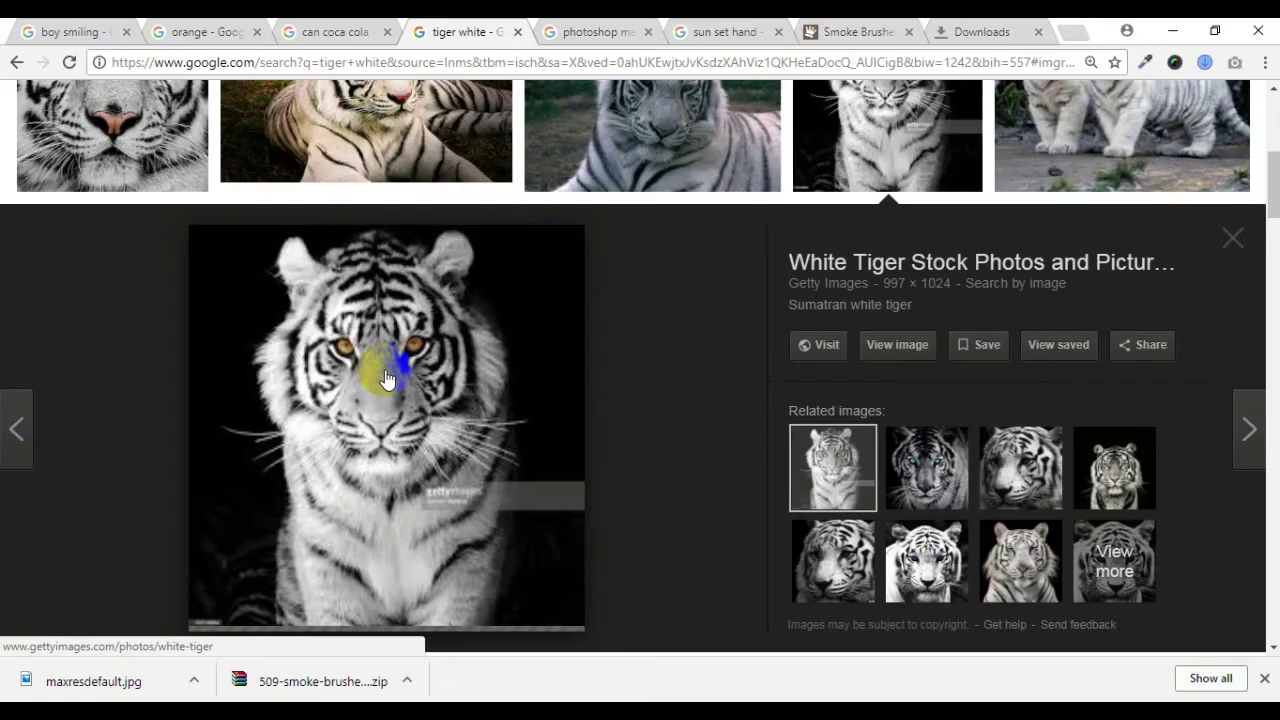
right_click(388, 380)
right_click(400, 292)
left_click(487, 514)
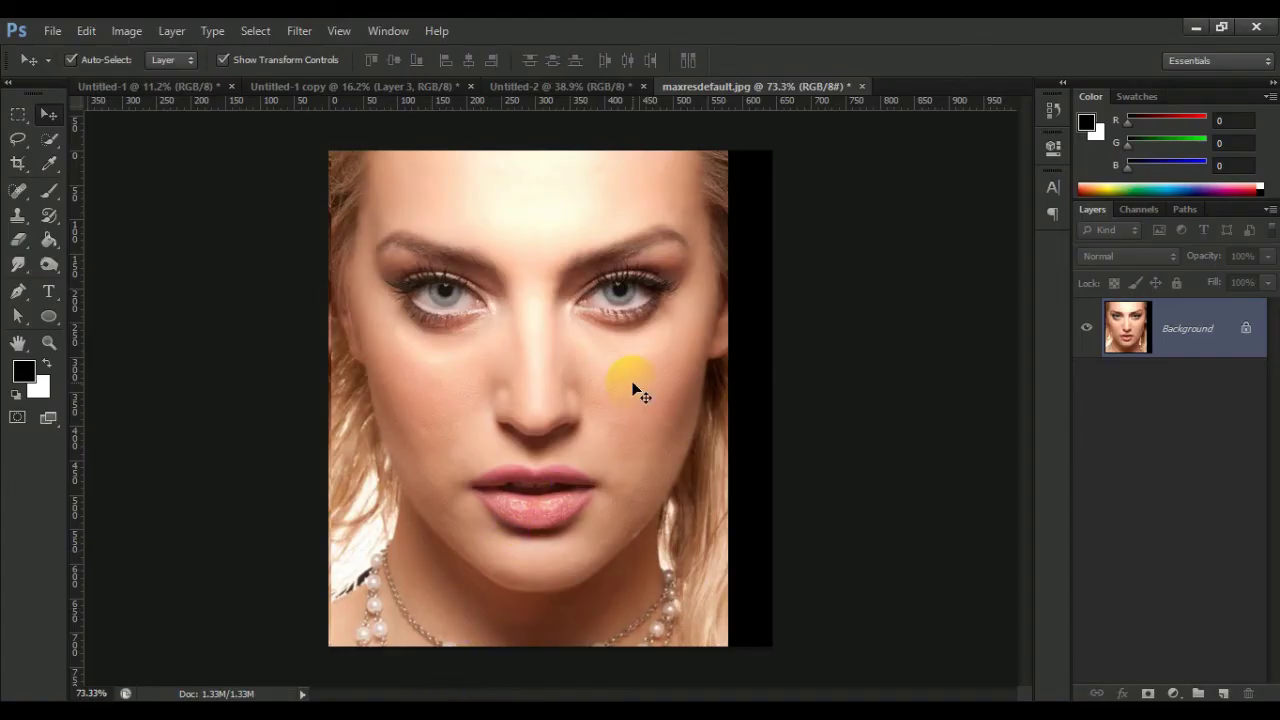
key("ctrl+v")
Step: At lowered opacity, scale and move the tiger so its eyes match hers, then restore 100% opacity
scroll(580, 371, "down", 2)
left_click_drag(573, 385, 490, 367)
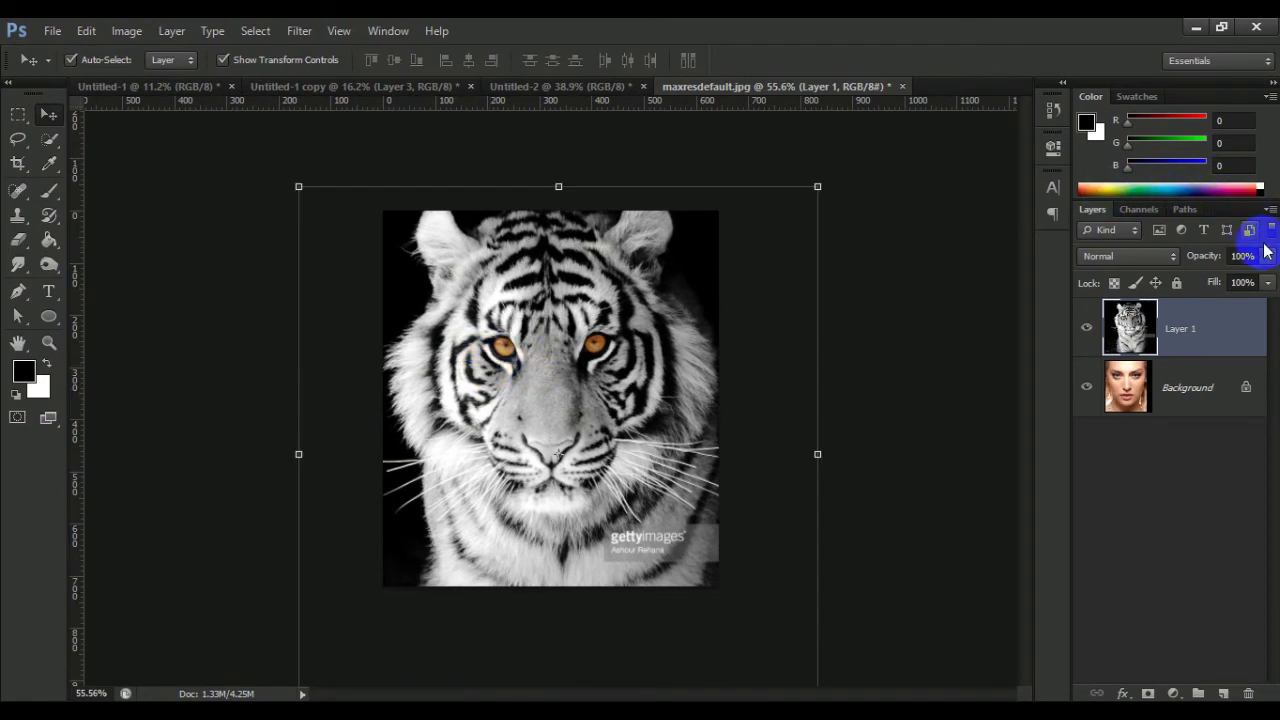
left_click_drag(1262, 278, 1214, 283)
mouse_move(817, 186)
left_mouse_down()
mouse_move(778, 216)
mouse_move(846, 157)
left_mouse_up()
left_click_drag(660, 330, 625, 319)
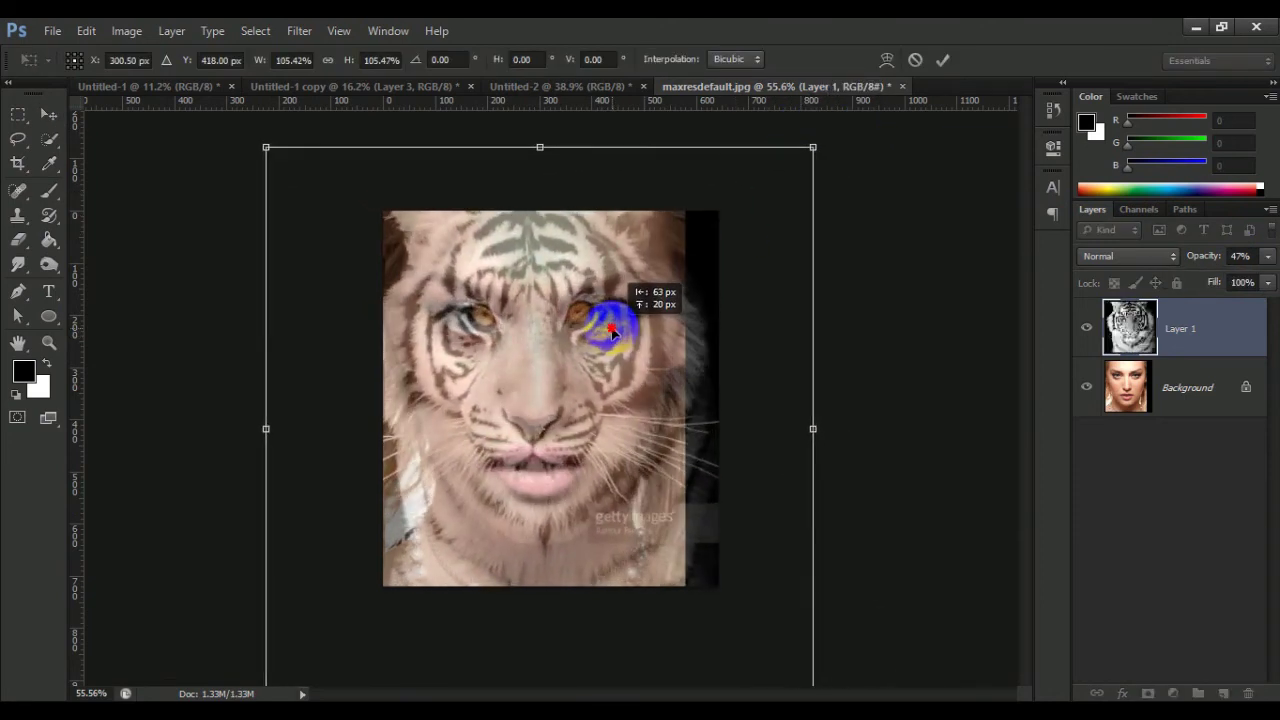
left_click_drag(812, 148, 787, 193)
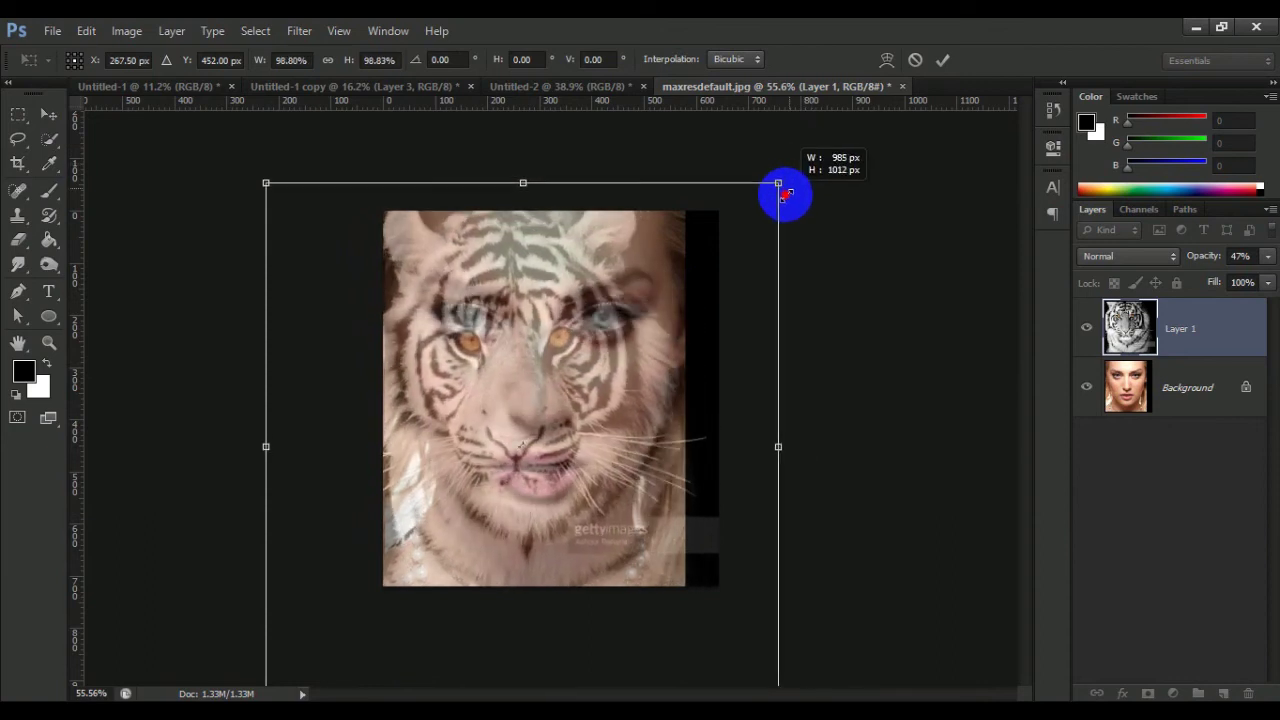
left_click_drag(557, 294, 541, 286)
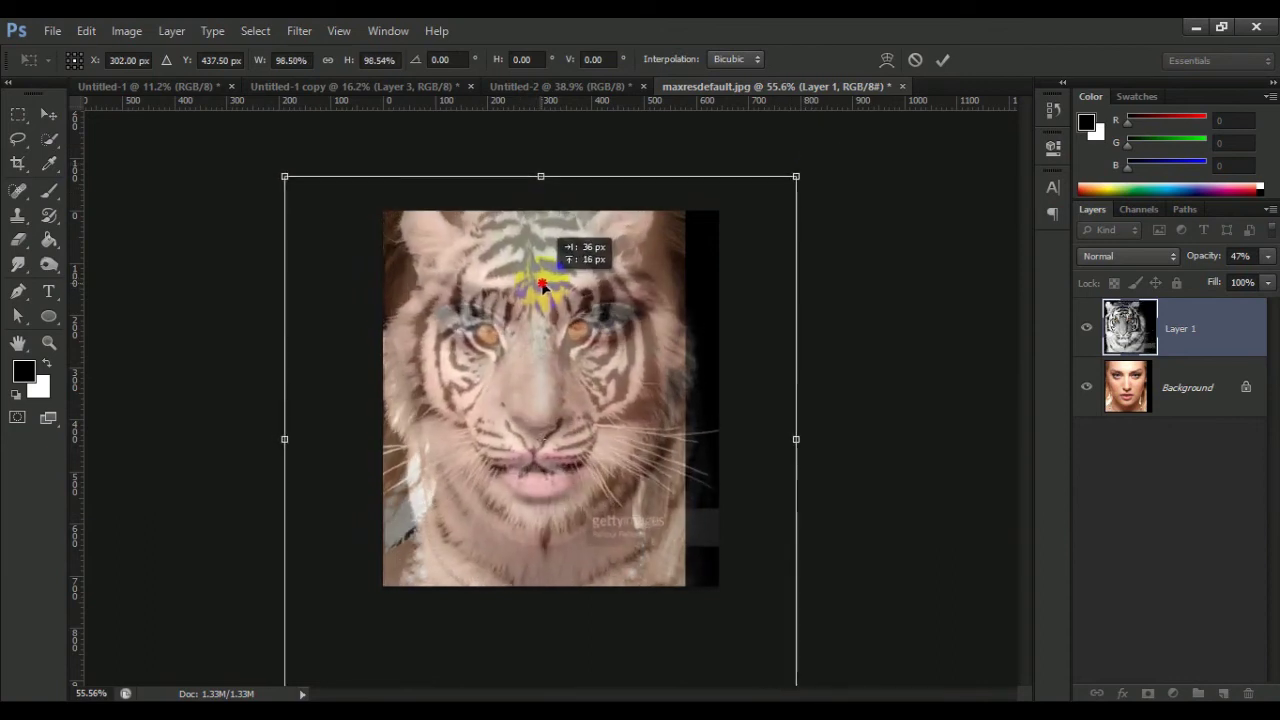
left_click(942, 59)
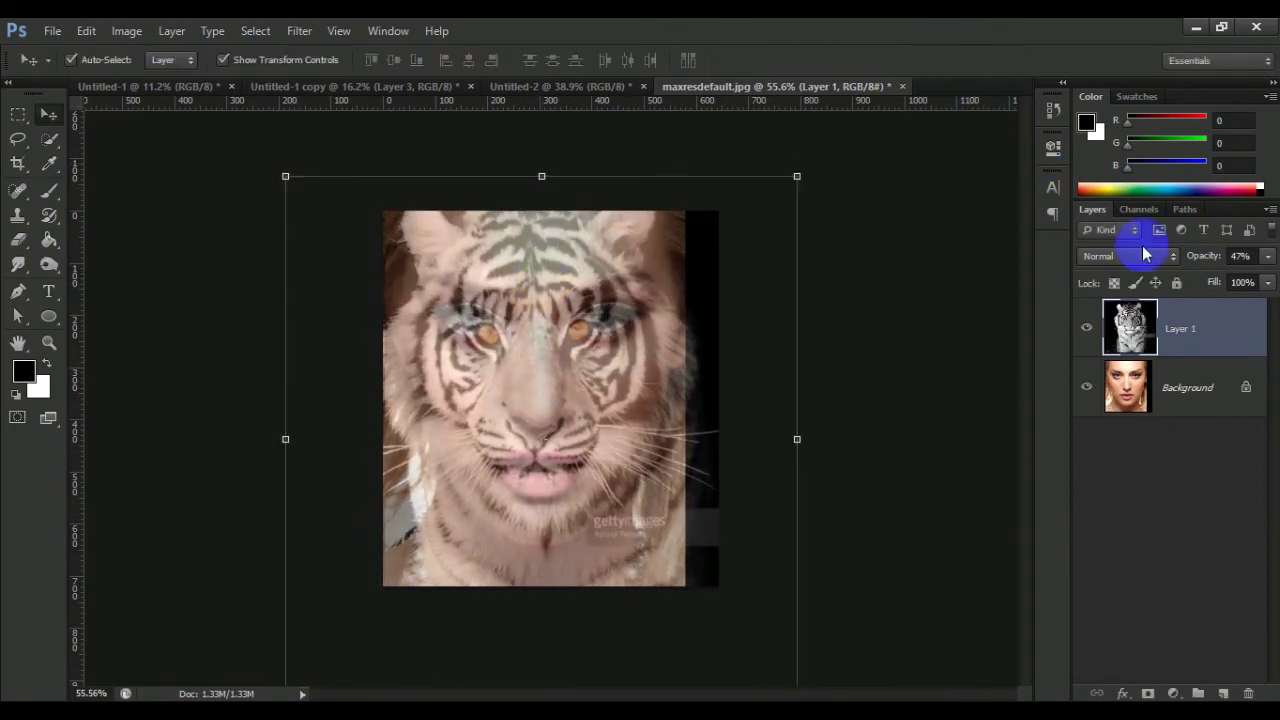
left_click_drag(1229, 288, 1272, 285)
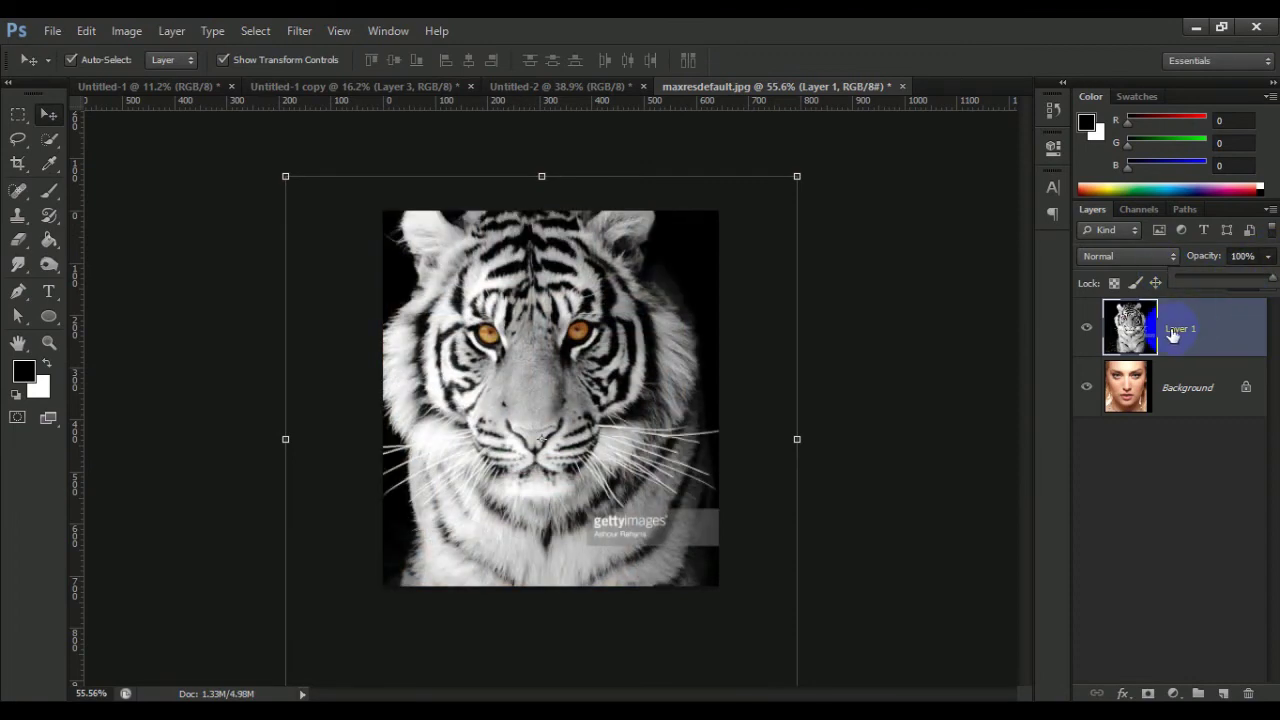
Step: Convert the portrait background to Layer 0, move it above the tiger, and add a mask
double_click(1202, 388)
left_click(794, 232)
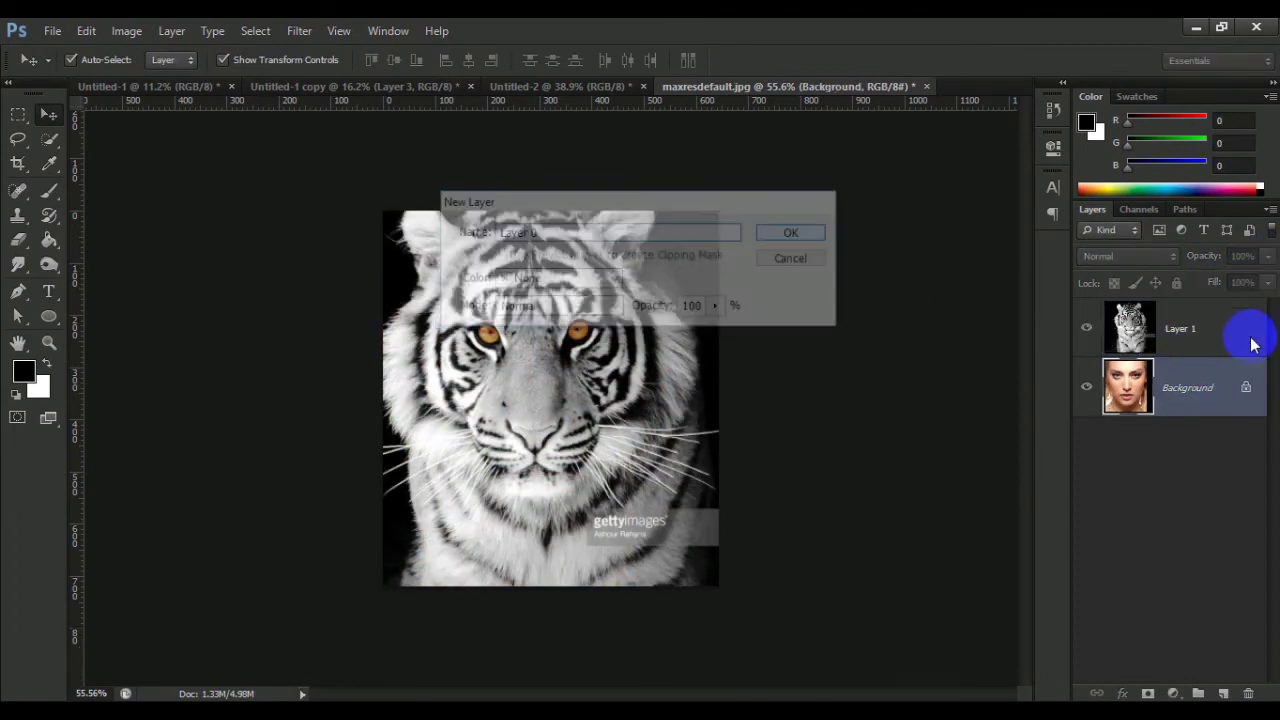
left_click_drag(1186, 368, 1184, 407)
left_click(1170, 328)
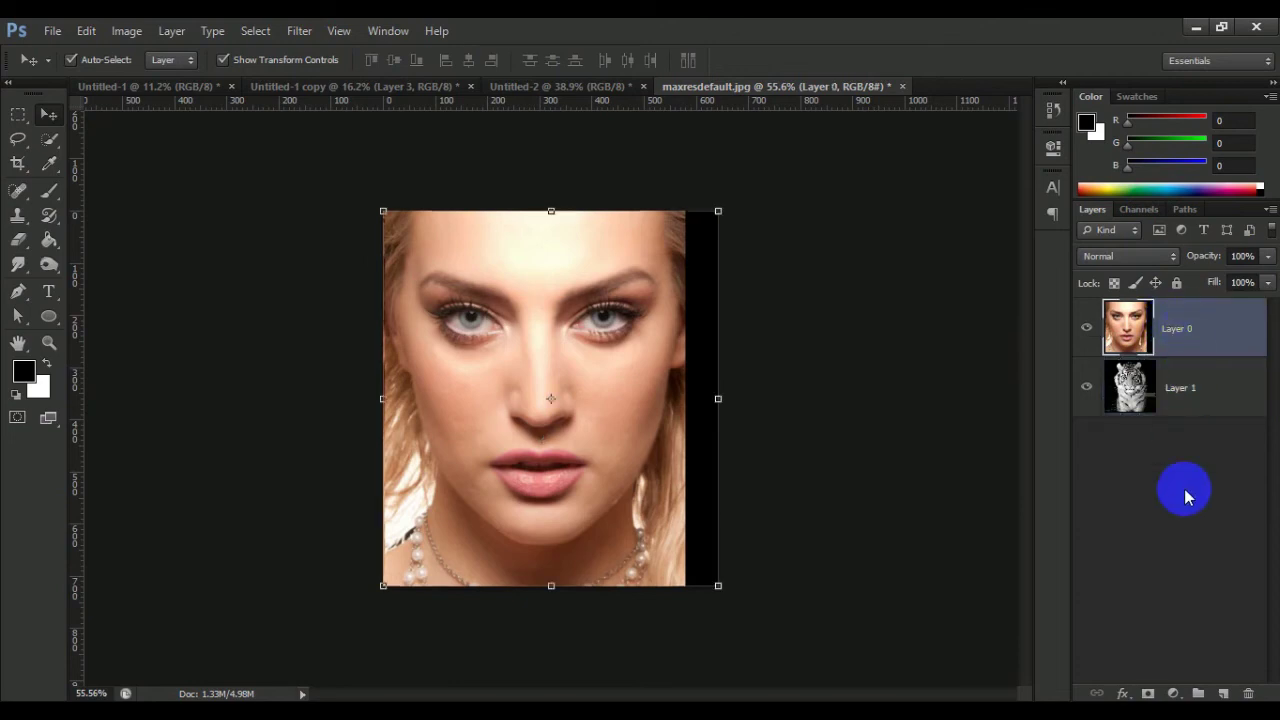
left_click(1148, 693)
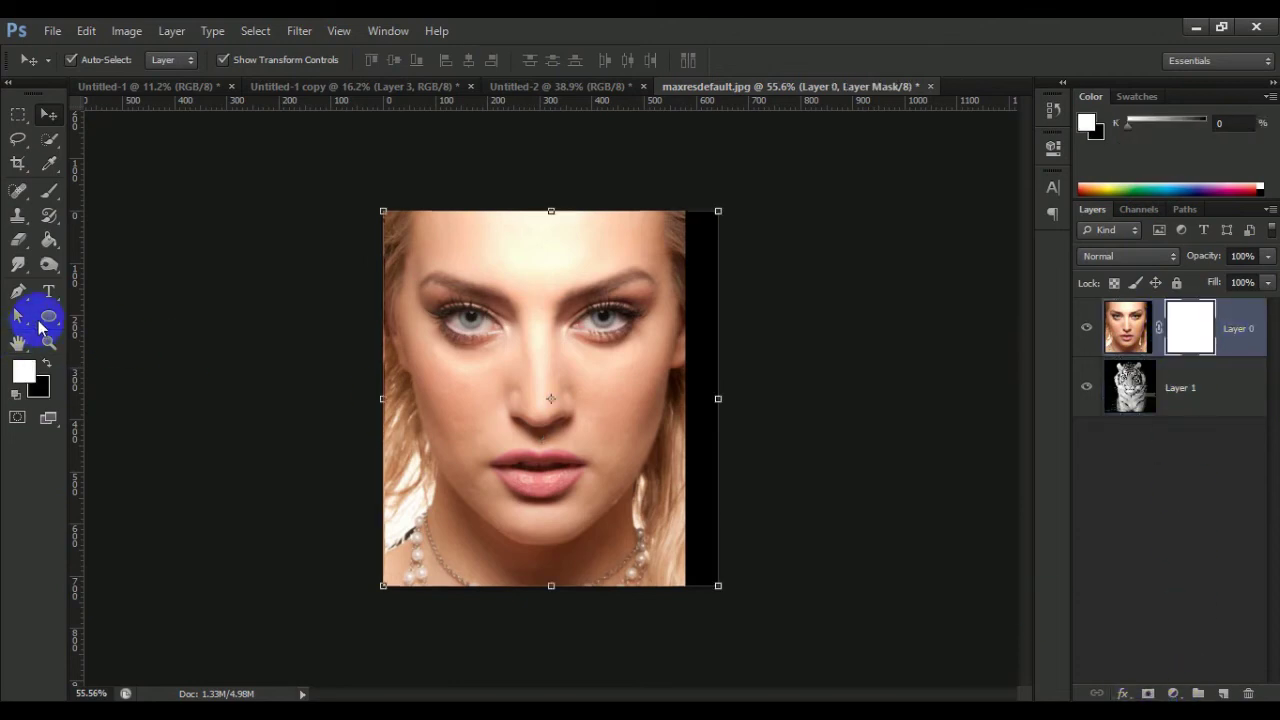
Step: Paint black on the mask at 44% then 17% opacity to reveal stripes on cheeks, nose and chin
key("b")
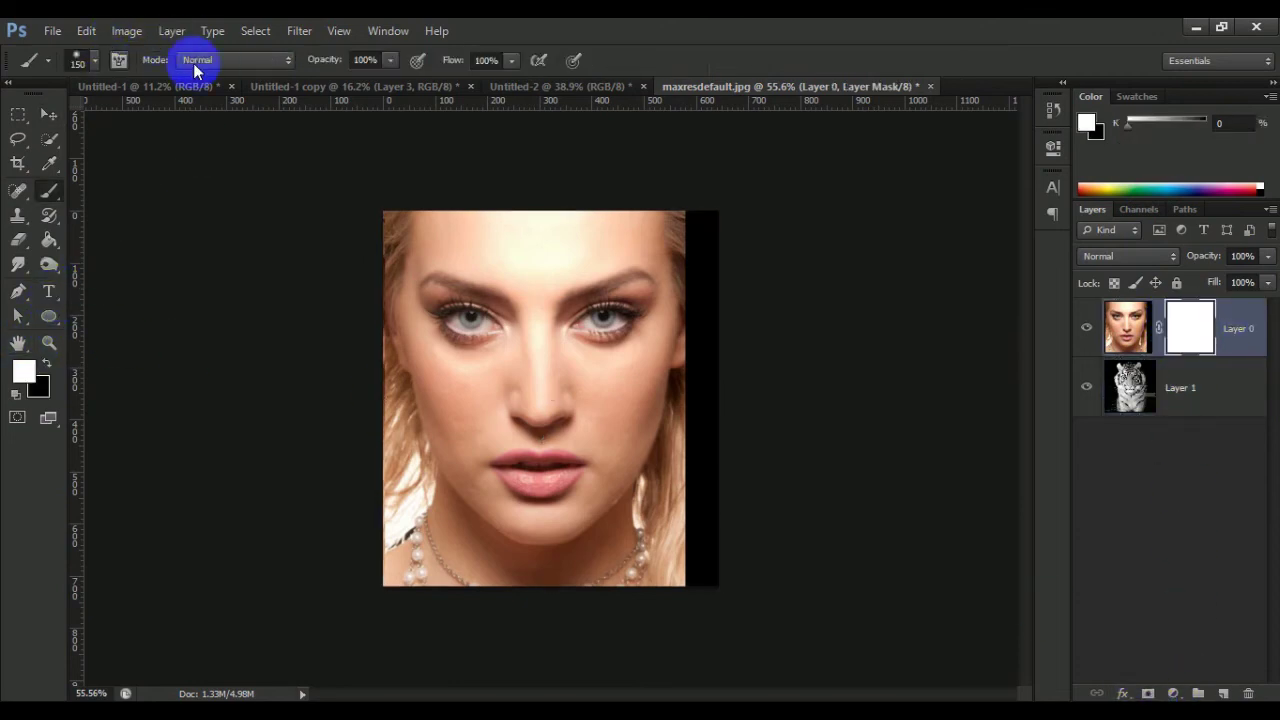
left_click_drag(390, 62, 337, 77)
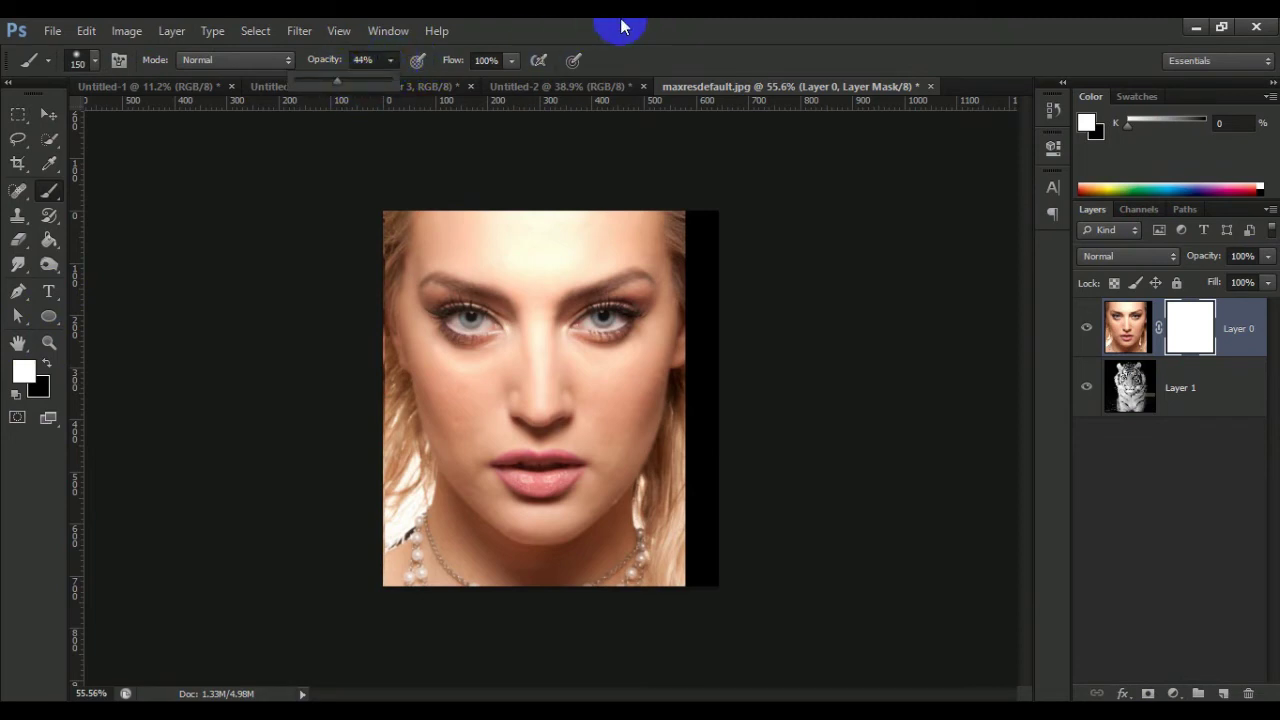
scroll(543, 325, "up", 3)
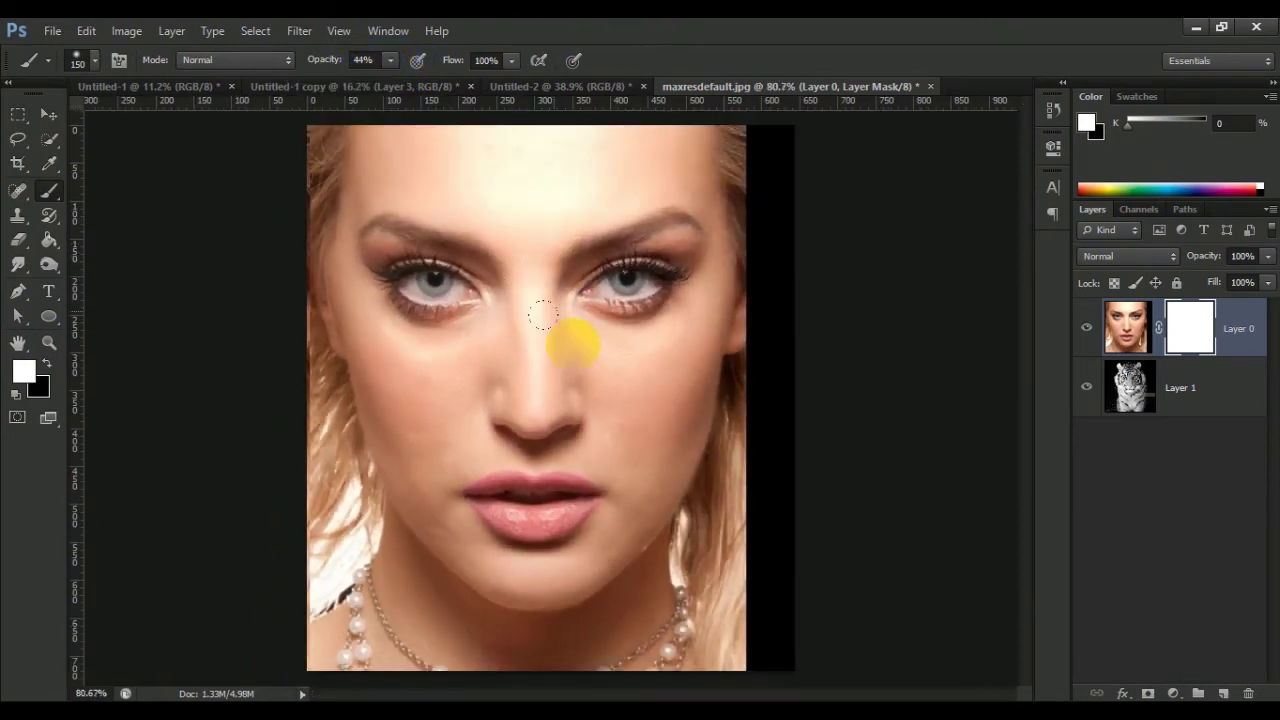
left_click(46, 362)
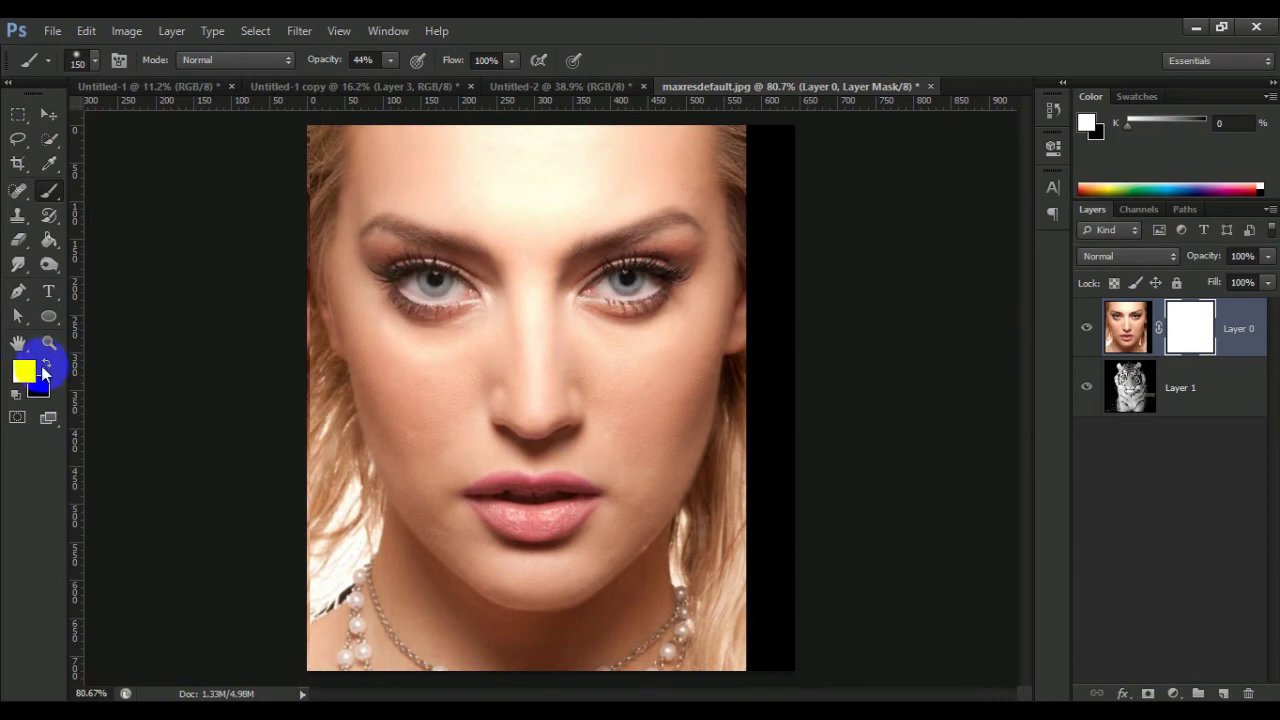
mouse_move(340, 405)
left_mouse_down()
mouse_move(390, 372)
mouse_move(430, 428)
left_mouse_up()
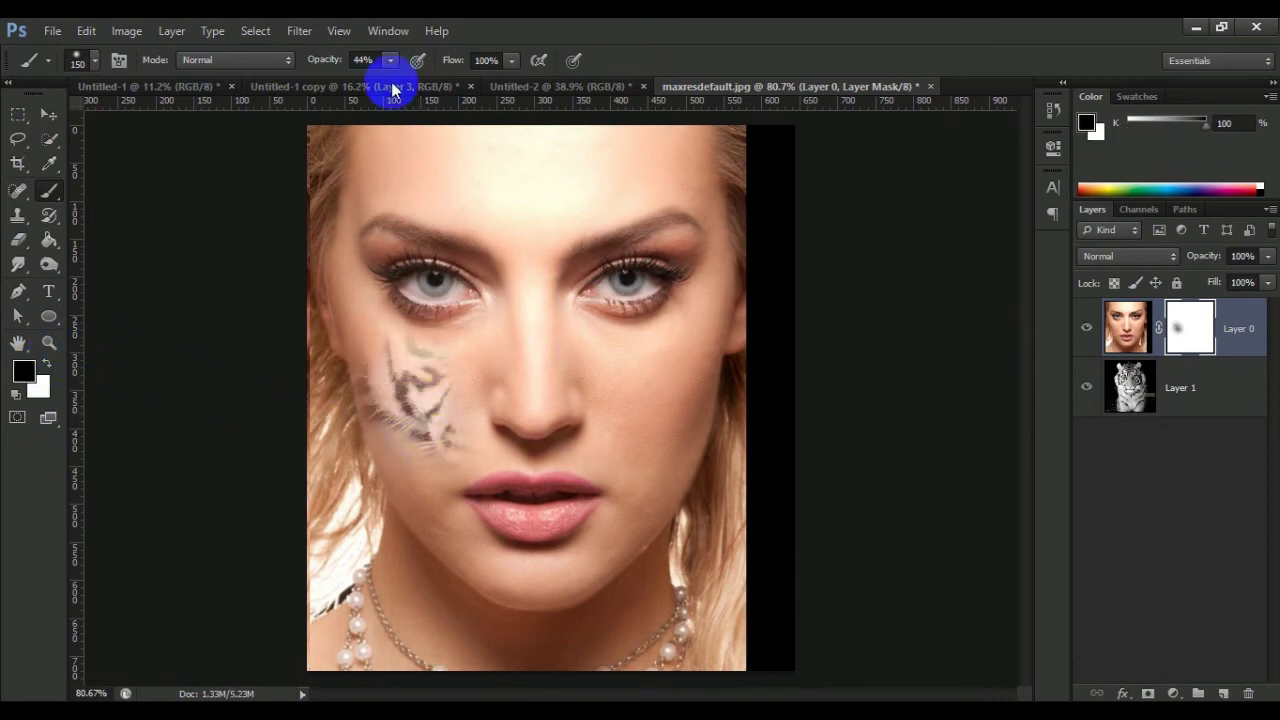
left_click_drag(396, 63, 362, 82)
left_click_drag(615, 385, 662, 425)
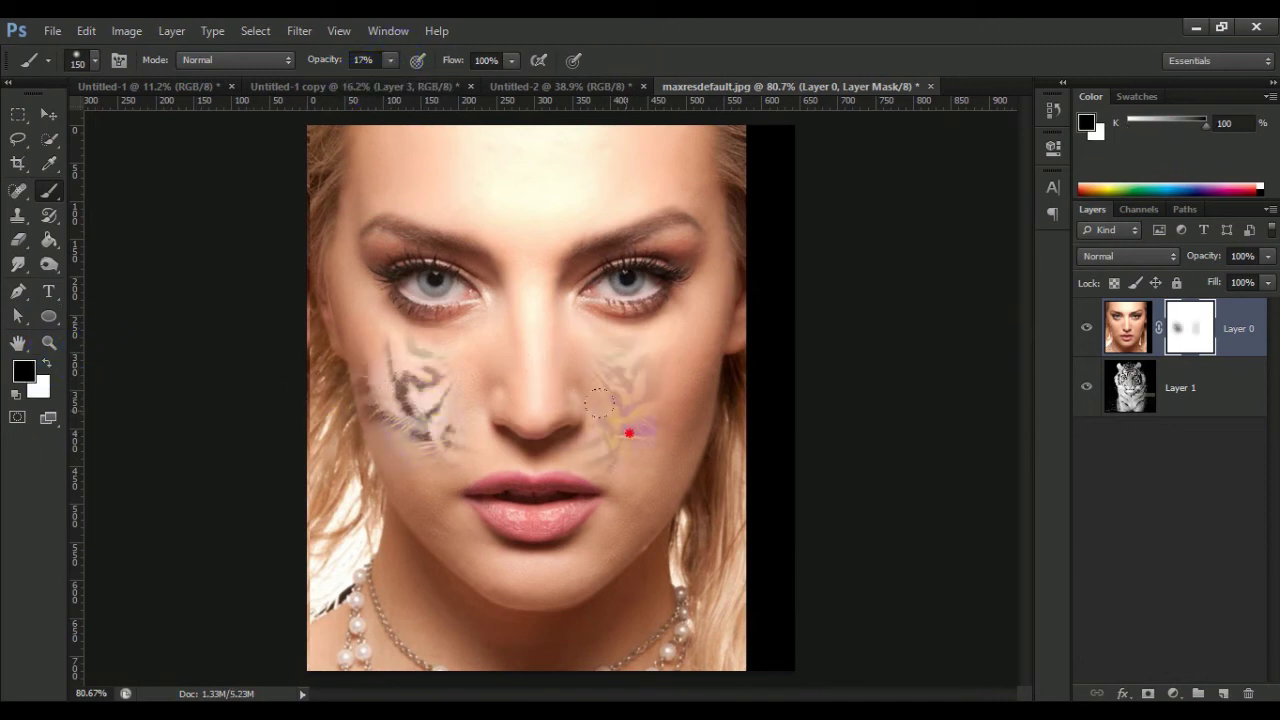
left_click_drag(547, 317, 400, 371)
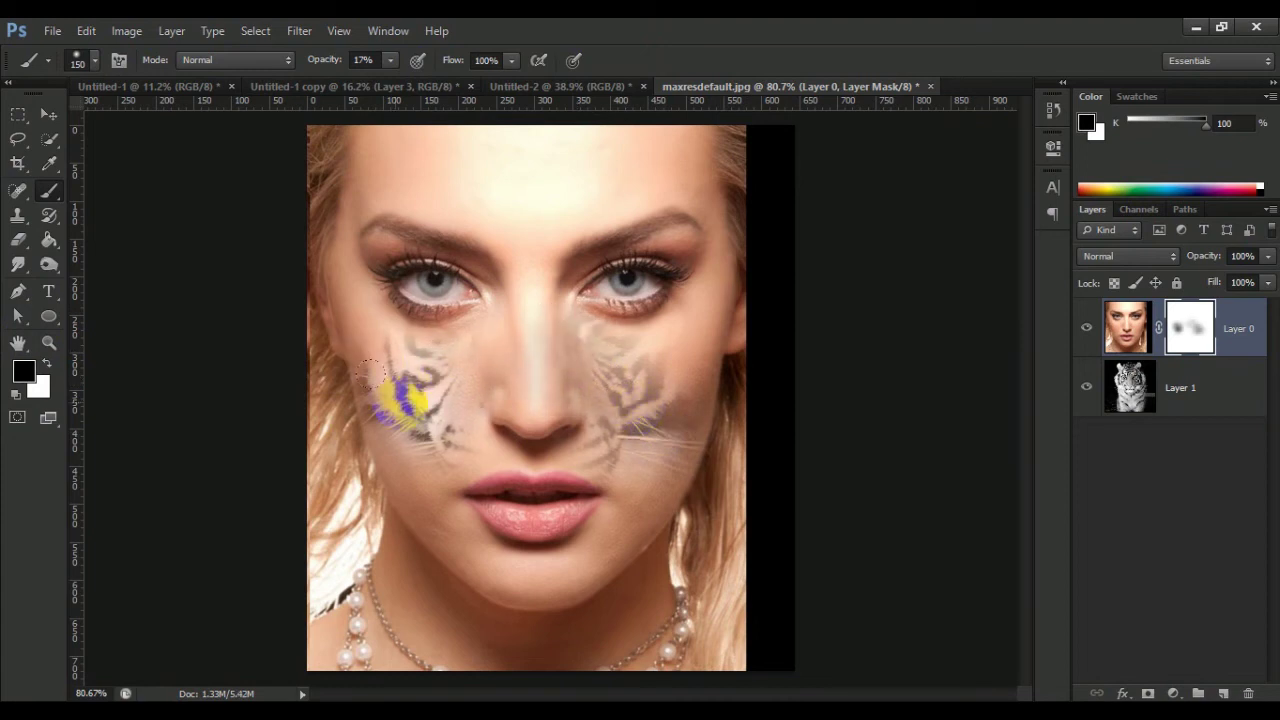
mouse_move(493, 565)
left_mouse_down()
mouse_move(557, 586)
mouse_move(629, 543)
mouse_move(657, 429)
mouse_move(640, 320)
left_mouse_up()
Step: Reveal tiger stripes across the forehead, nose, upper lip and left cheek, plus whiskers along the right jaw
key("ctrl+minus")
key("ctrl+minus")
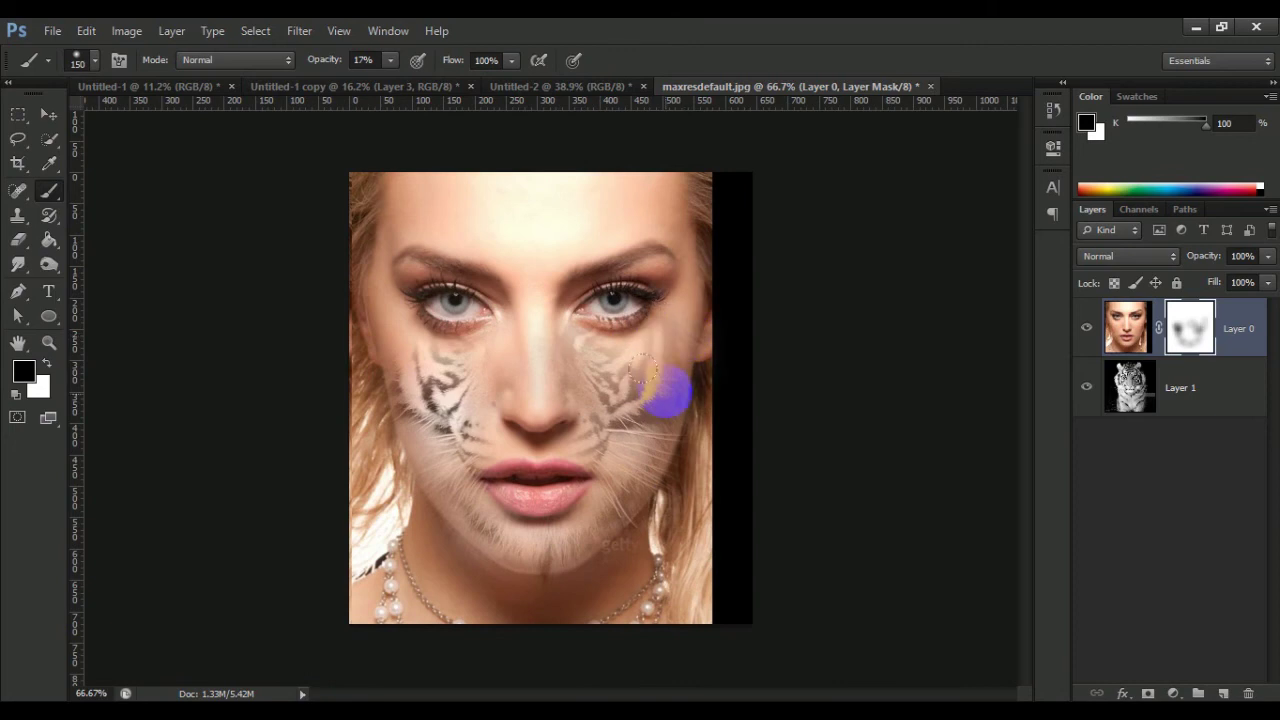
mouse_move(583, 218)
left_mouse_down()
mouse_move(561, 196)
mouse_move(543, 214)
mouse_move(457, 214)
left_mouse_up()
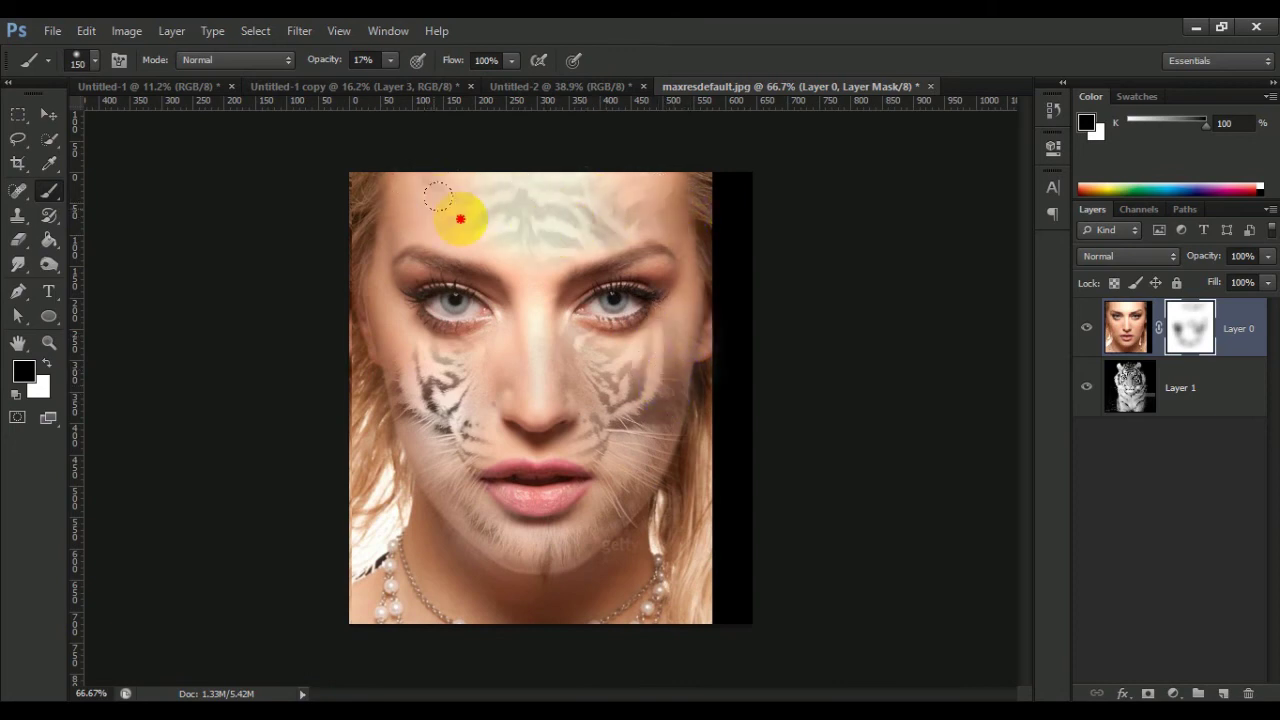
mouse_move(445, 380)
left_mouse_down()
mouse_move(431, 350)
mouse_move(529, 300)
mouse_move(529, 323)
mouse_move(600, 371)
mouse_move(660, 322)
left_mouse_up()
mouse_move(608, 123)
left_mouse_down()
mouse_move(614, 263)
mouse_move(429, 400)
mouse_move(490, 422)
left_mouse_up()
scroll(523, 404, "up", 2)
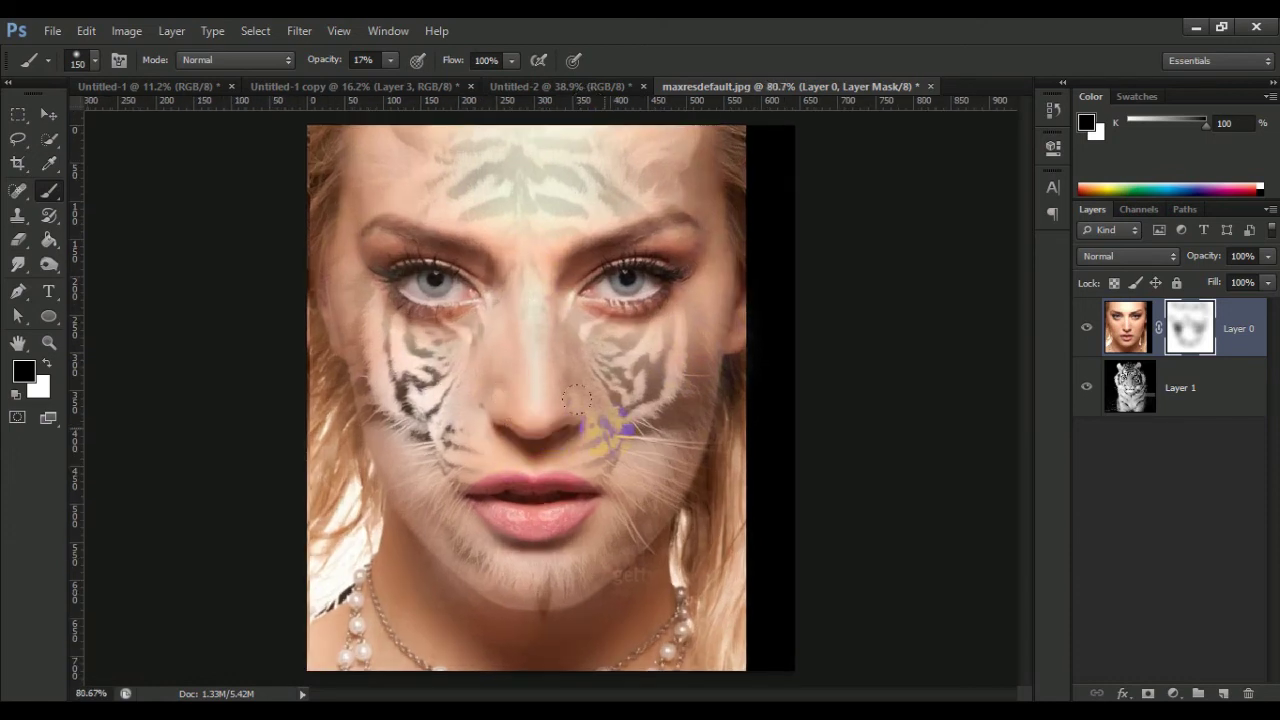
left_click_drag(437, 446, 474, 434)
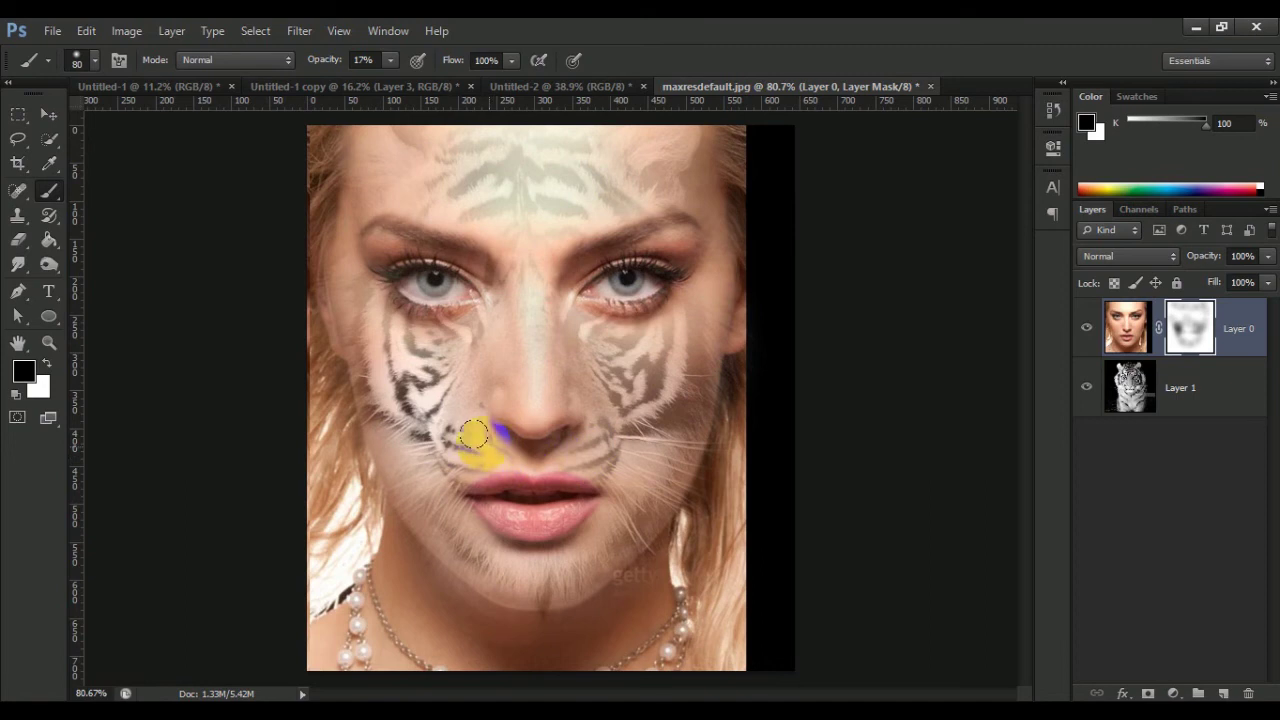
scroll(424, 505, "down", 4)
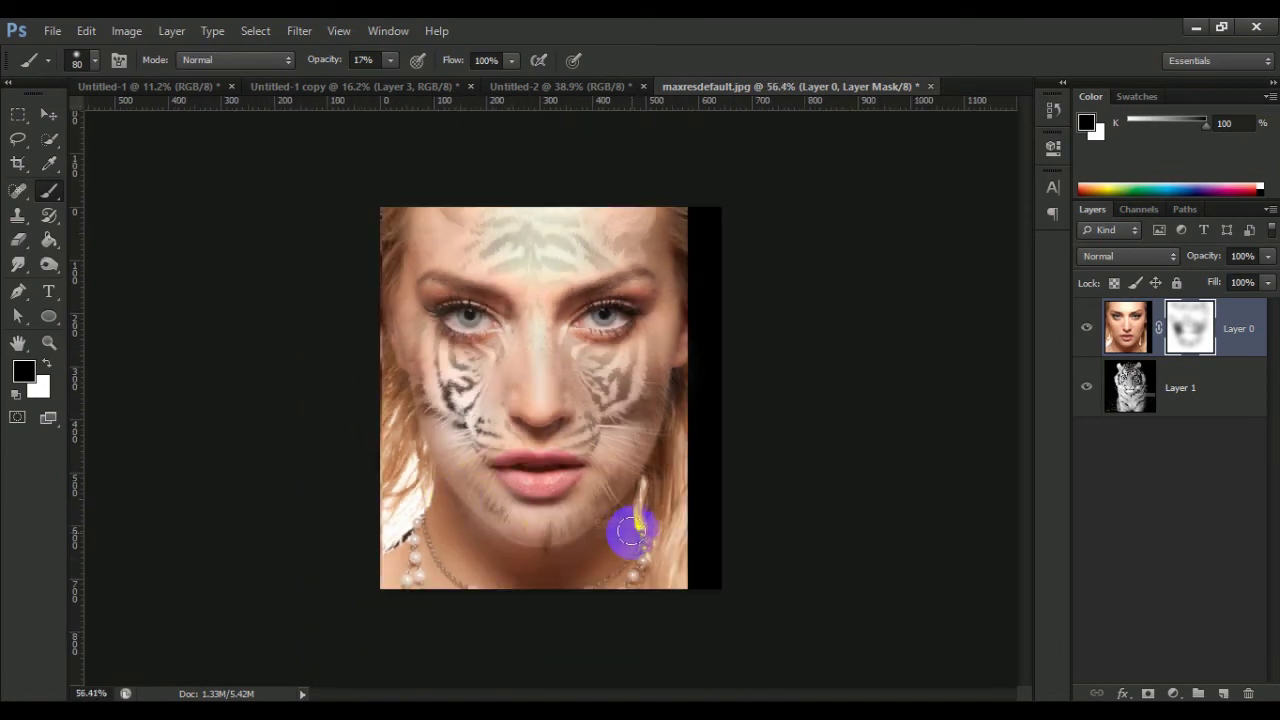
left_click_drag(661, 332, 441, 425)
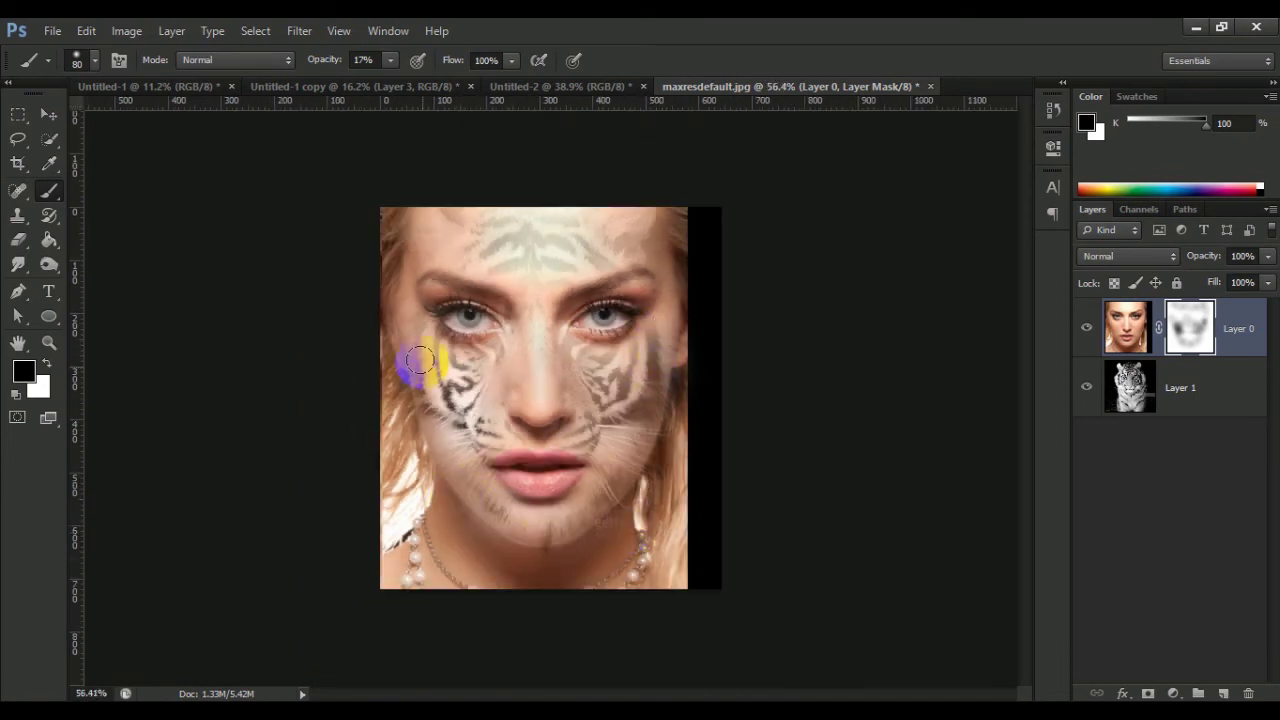
scroll(461, 488, "up", 4)
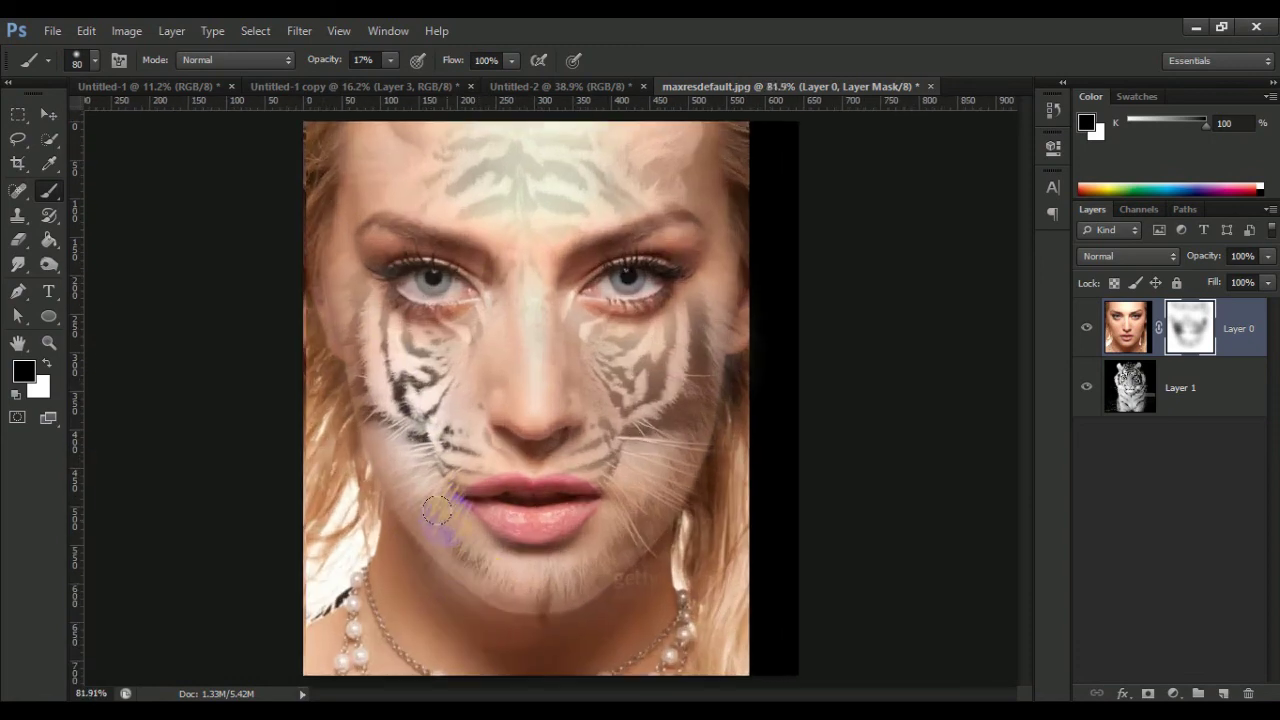
left_click_drag(499, 567, 607, 531)
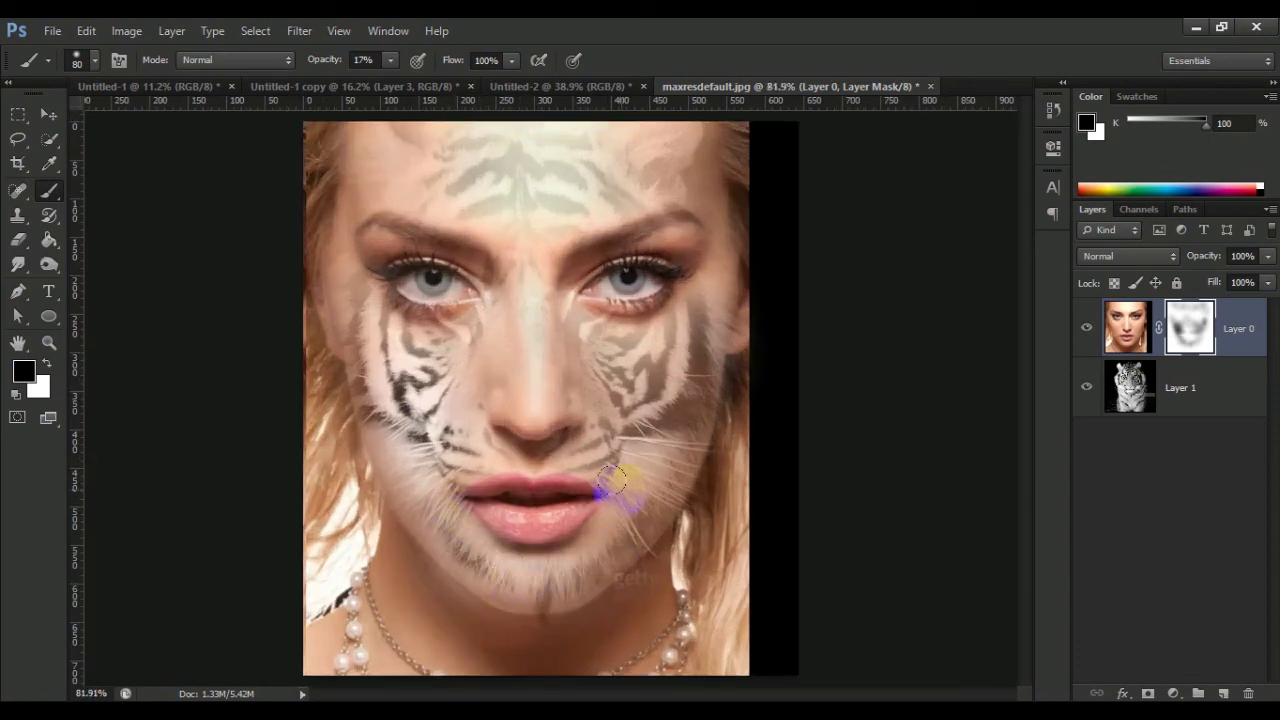
Step: With a smaller brush, reveal whiskers and fur down the right jaw and chin
key("bracketleft")
mouse_move(610, 480)
left_mouse_down()
mouse_move(677, 554)
mouse_move(658, 589)
left_mouse_up()
mouse_move(682, 535)
left_mouse_down()
mouse_move(571, 623)
mouse_move(480, 629)
mouse_move(555, 625)
left_mouse_up()
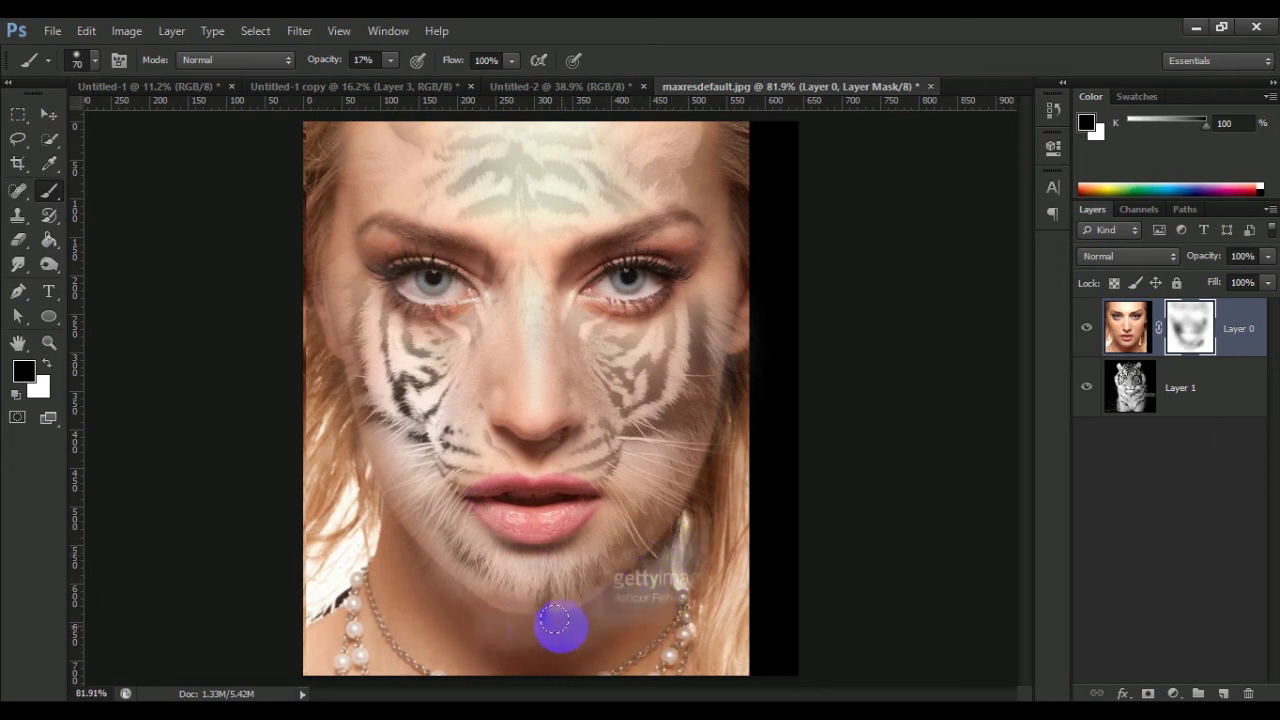
Step: Paint white to hide the tiger watermark at the chin and restore skin along the neck
key("x")
left_click_drag(671, 557, 685, 549)
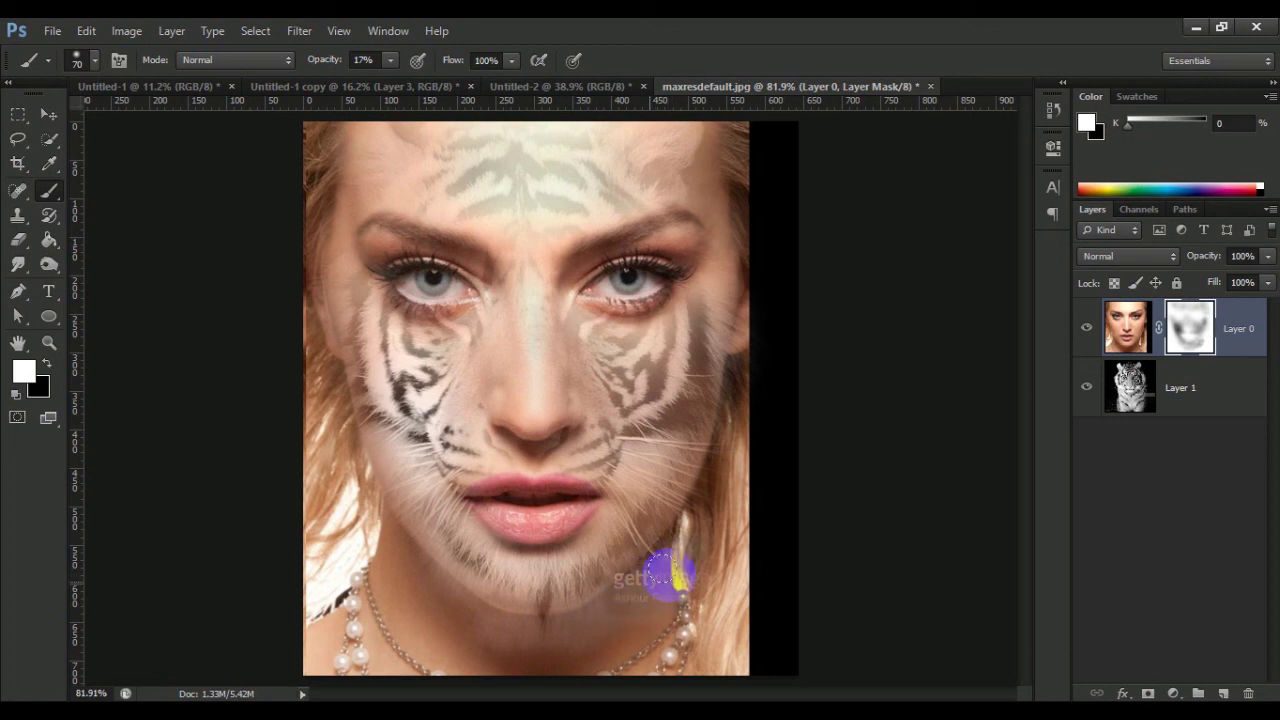
mouse_move(638, 604)
left_mouse_down()
mouse_move(677, 563)
mouse_move(580, 626)
mouse_move(620, 603)
mouse_move(511, 636)
mouse_move(409, 589)
left_mouse_up()
scroll(420, 580, "up", 3)
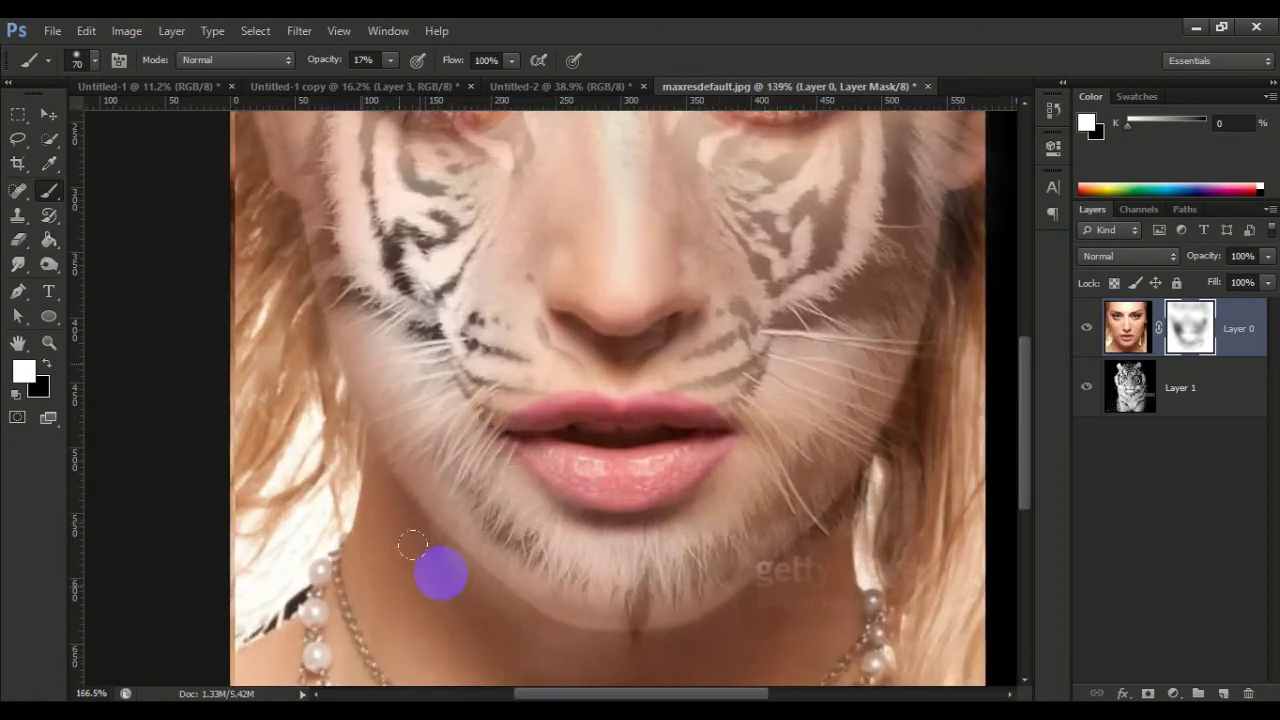
scroll(504, 416, "down", 1)
mouse_move(390, 60)
left_mouse_down()
mouse_move(504, 88)
mouse_move(629, 40)
left_mouse_up()
mouse_move(307, 307)
left_mouse_down()
mouse_move(429, 452)
mouse_move(695, 509)
mouse_move(777, 491)
mouse_move(921, 378)
mouse_move(848, 429)
mouse_move(828, 423)
mouse_move(820, 446)
mouse_move(888, 399)
mouse_move(852, 429)
mouse_move(836, 425)
mouse_move(851, 414)
mouse_move(809, 471)
mouse_move(651, 514)
left_mouse_up()
scroll(645, 530, "down", 3)
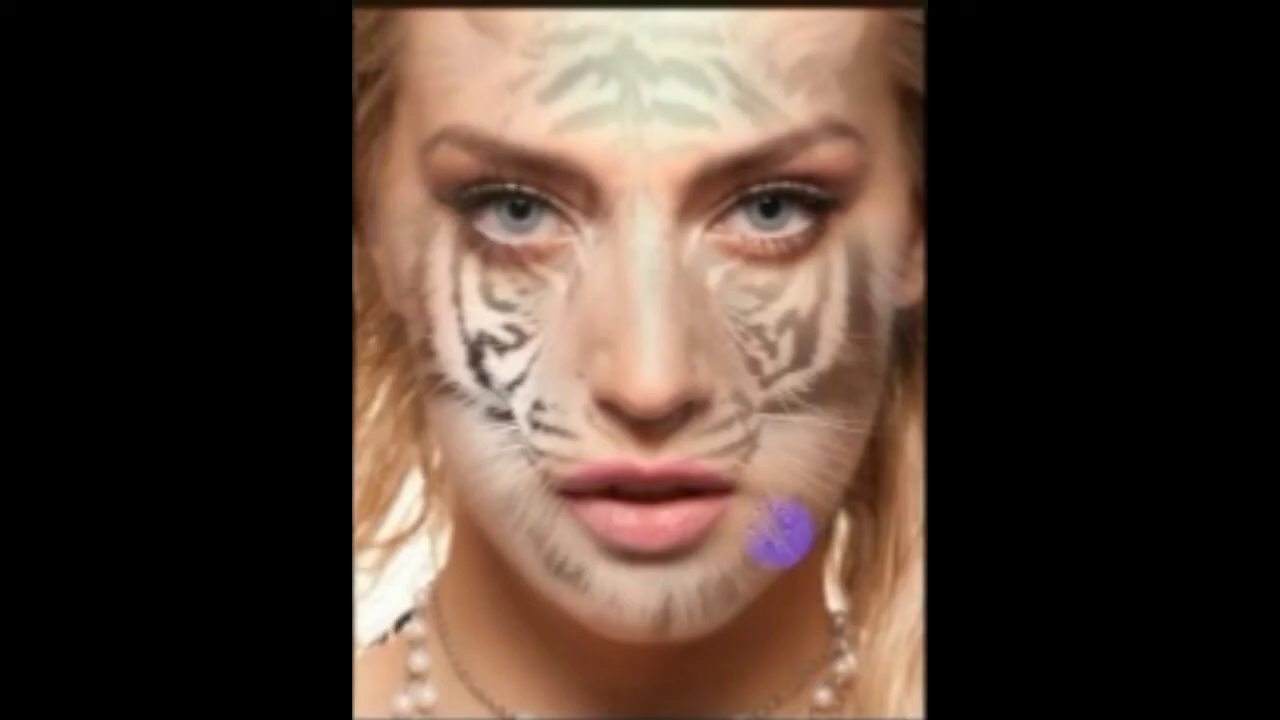